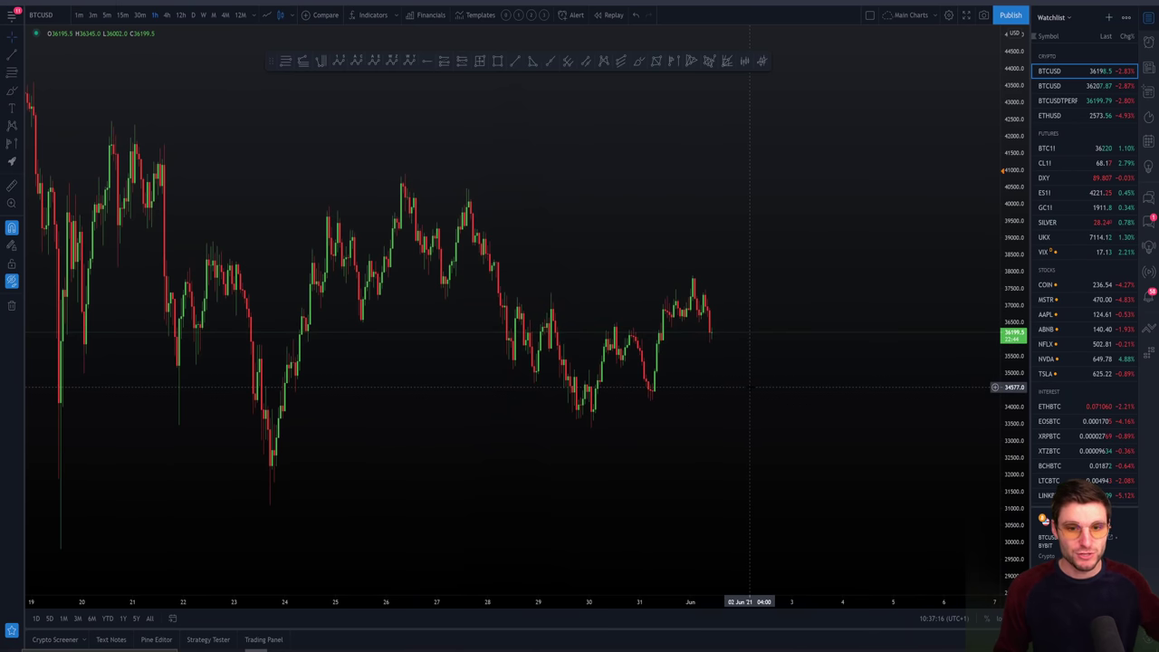
Step: Bring the white converging triangle trendlines into view on the BTCUSD chart
click(12, 281)
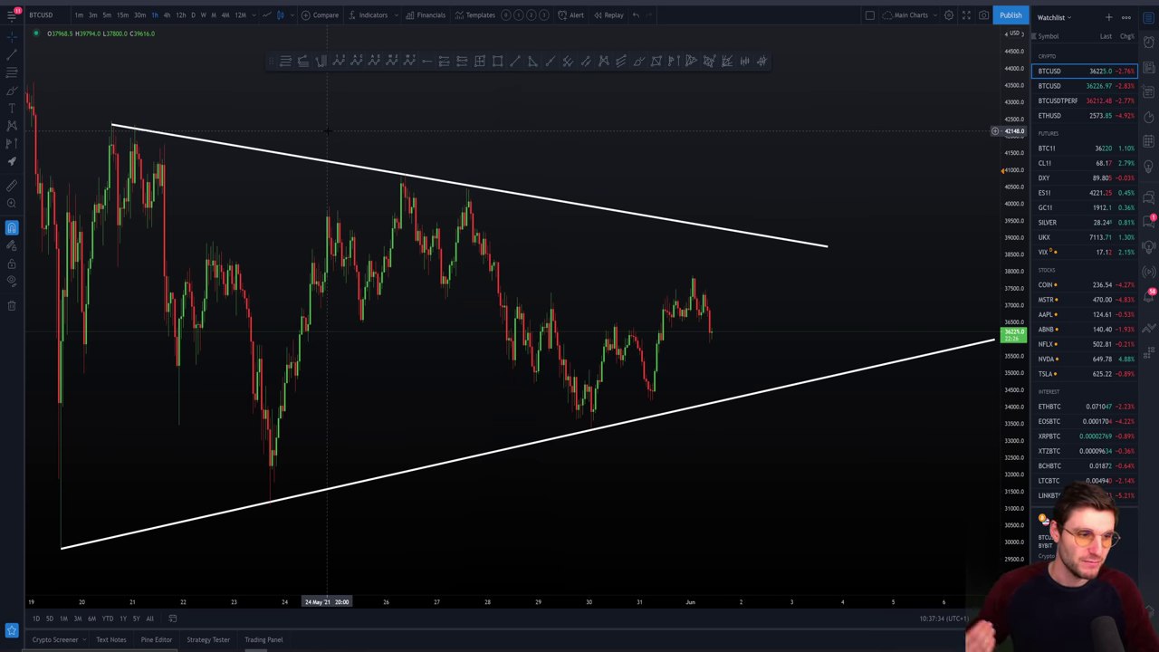
key(alt+Tab)
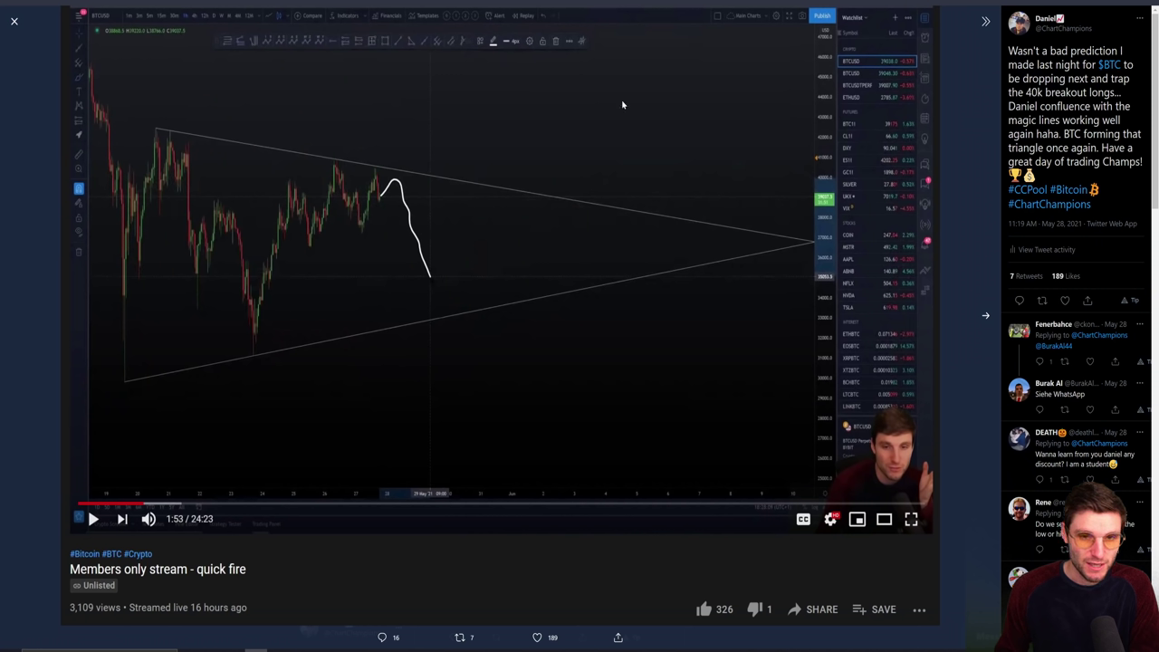
key(alt+Tab)
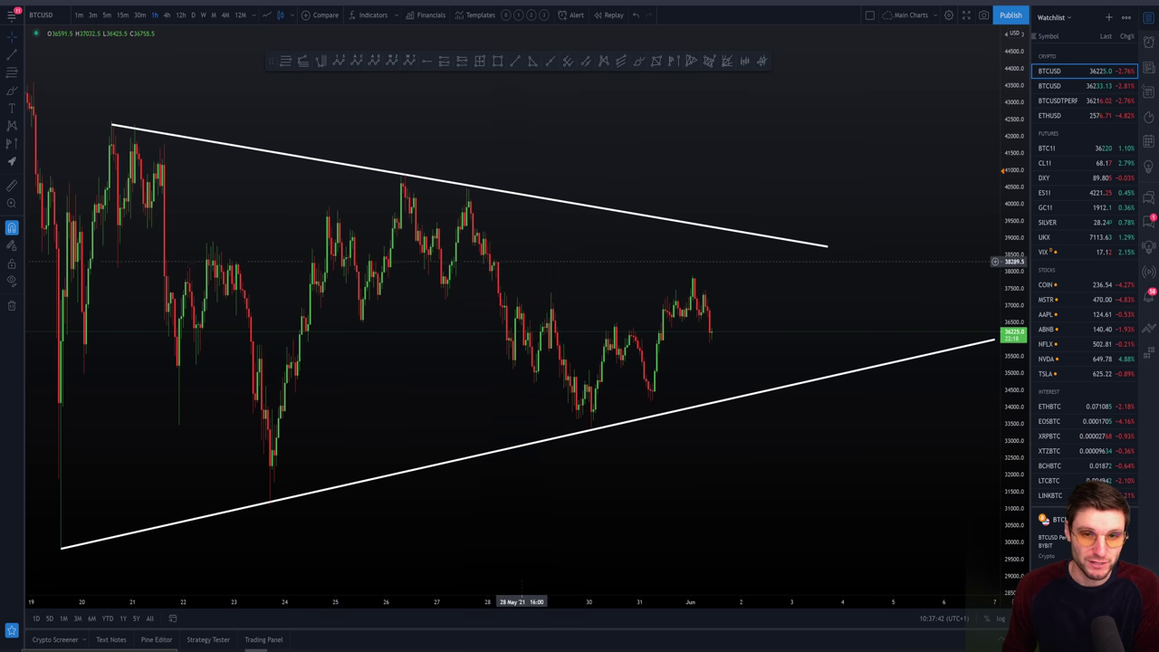
Step: Switch back to the TradingView BTCUSD chart showing the white converging triangle
key(alt+Tab)
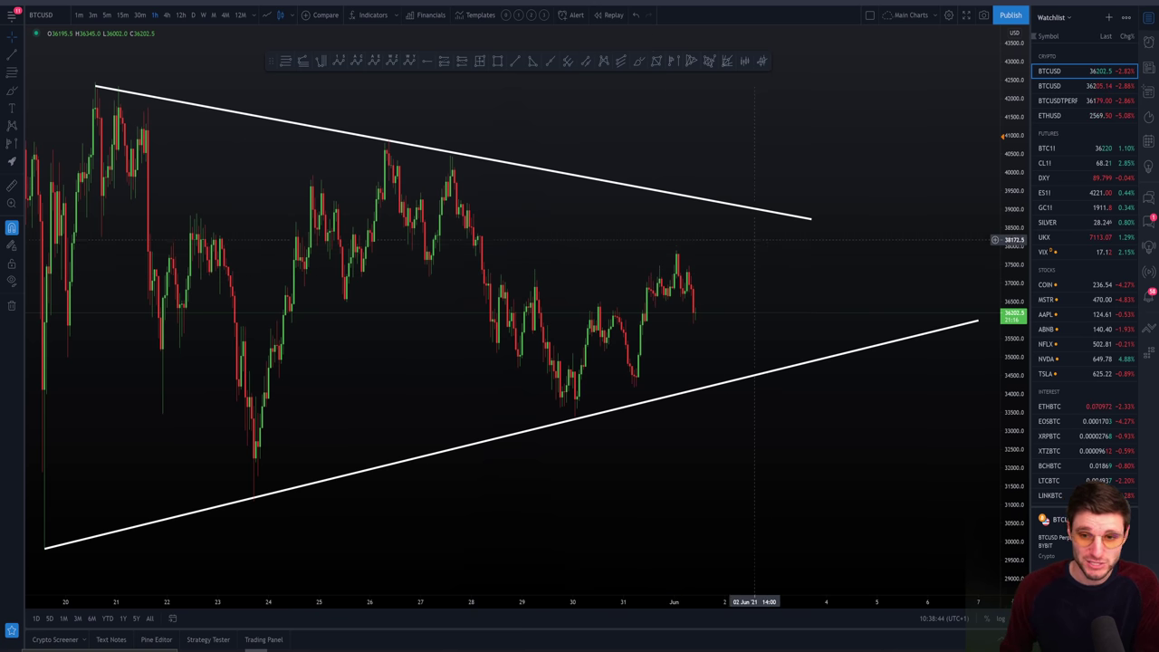
Step: Zoom and pan the BTCUSD chart onto the latest week of candles inside the triangle
scroll(725, 525, up, 3)
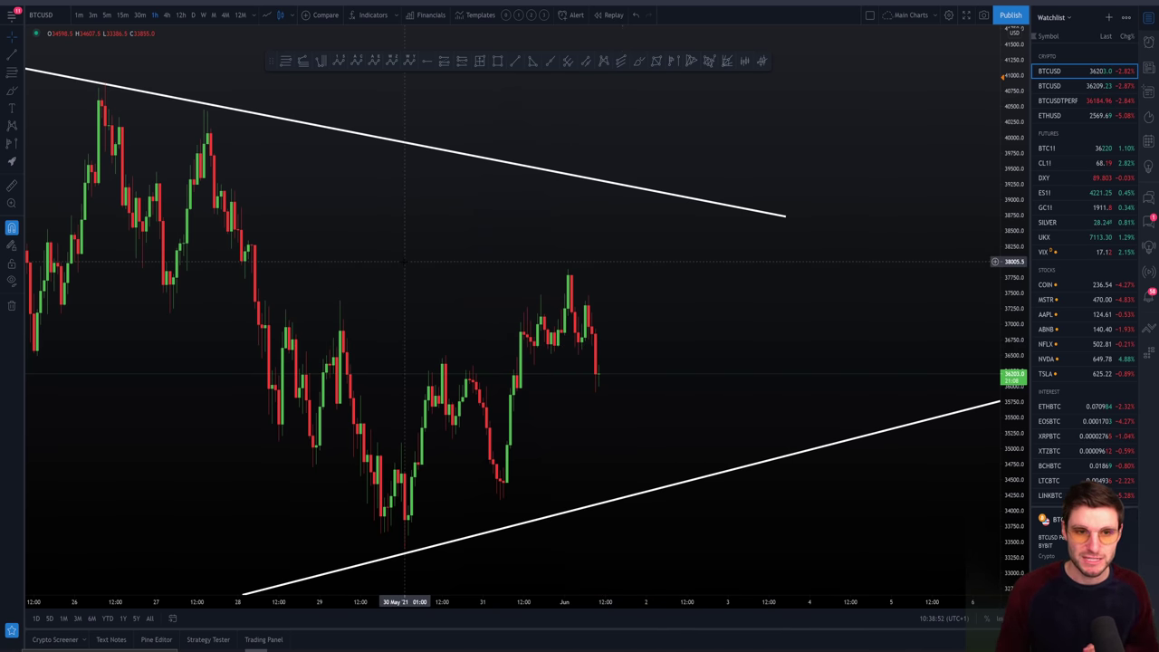
scroll(408, 258, down, 3)
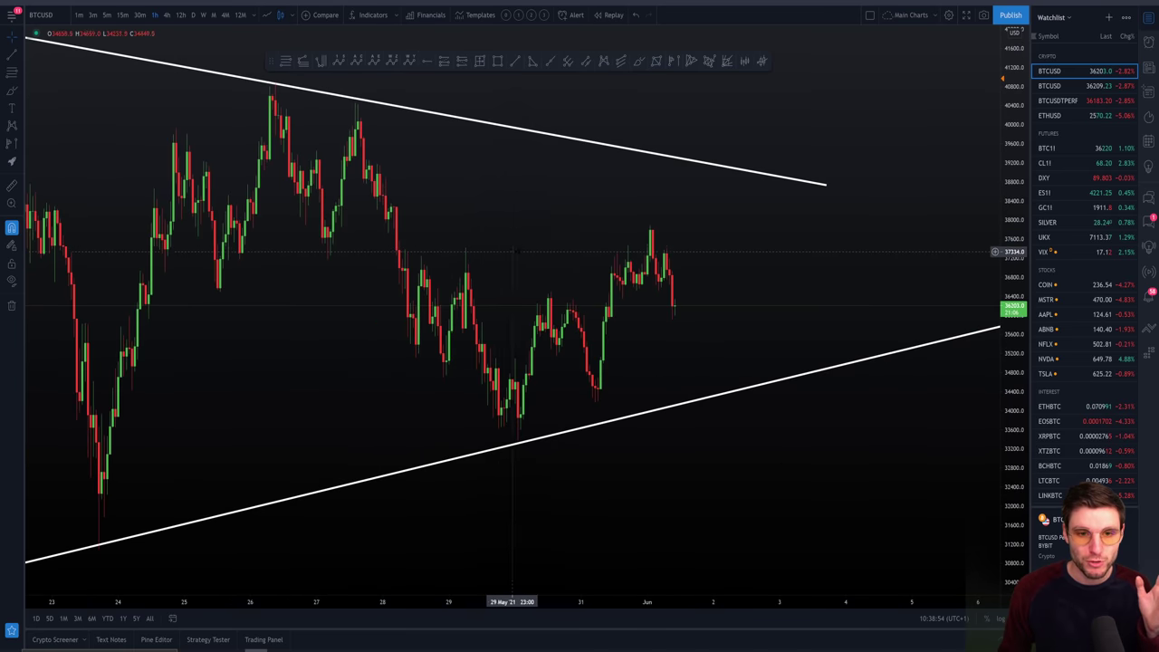
scroll(514, 251, down, 3)
drag(514, 251, 315, 325)
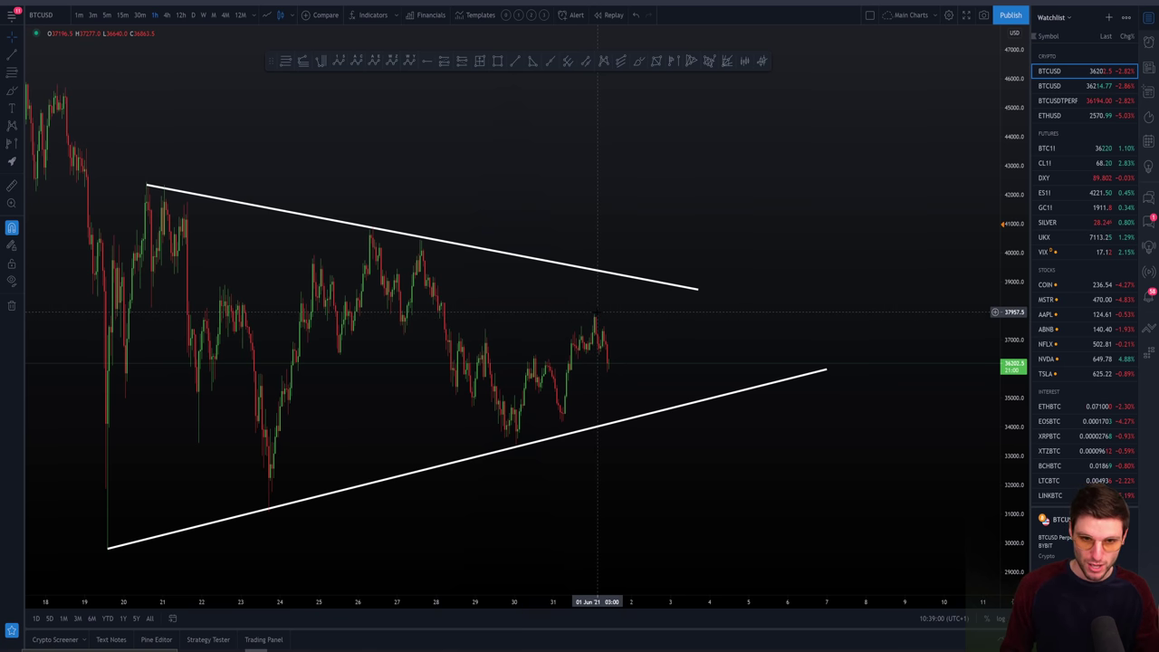
drag(737, 364, 679, 404)
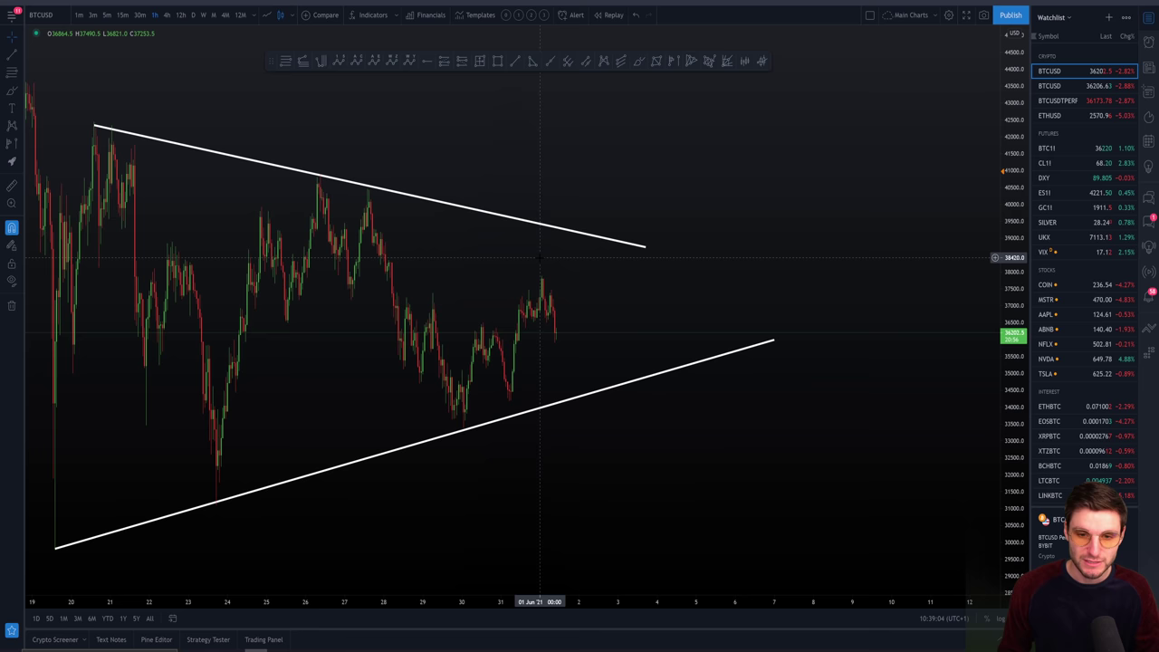
drag(878, 308, 871, 308)
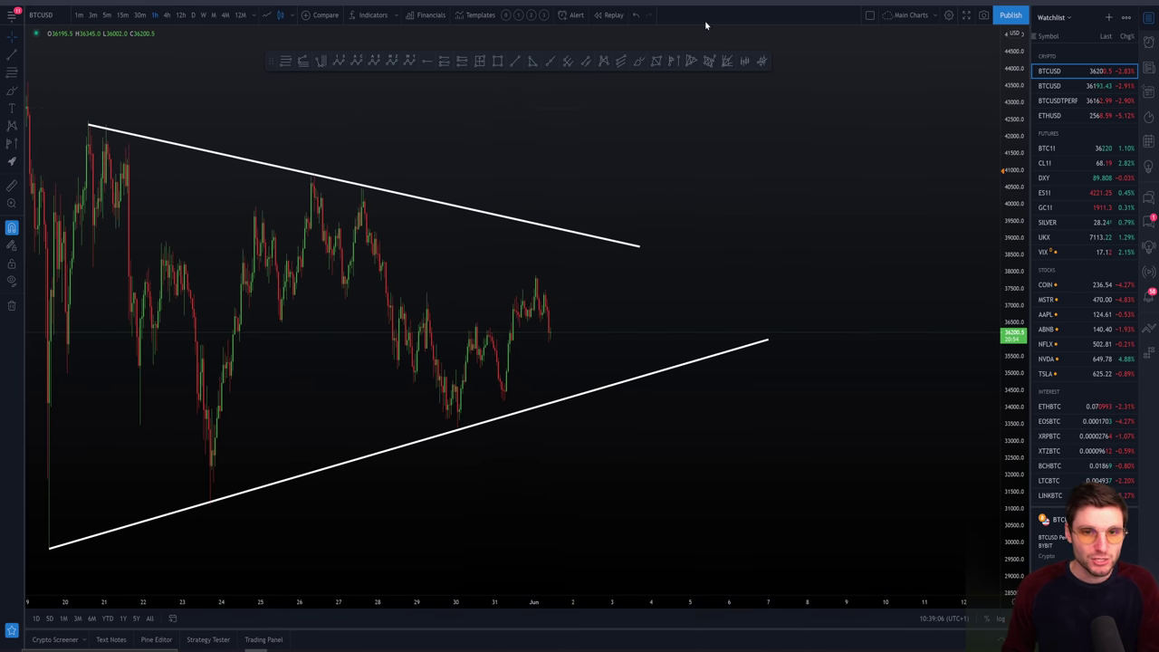
scroll(407, 154, up, 3)
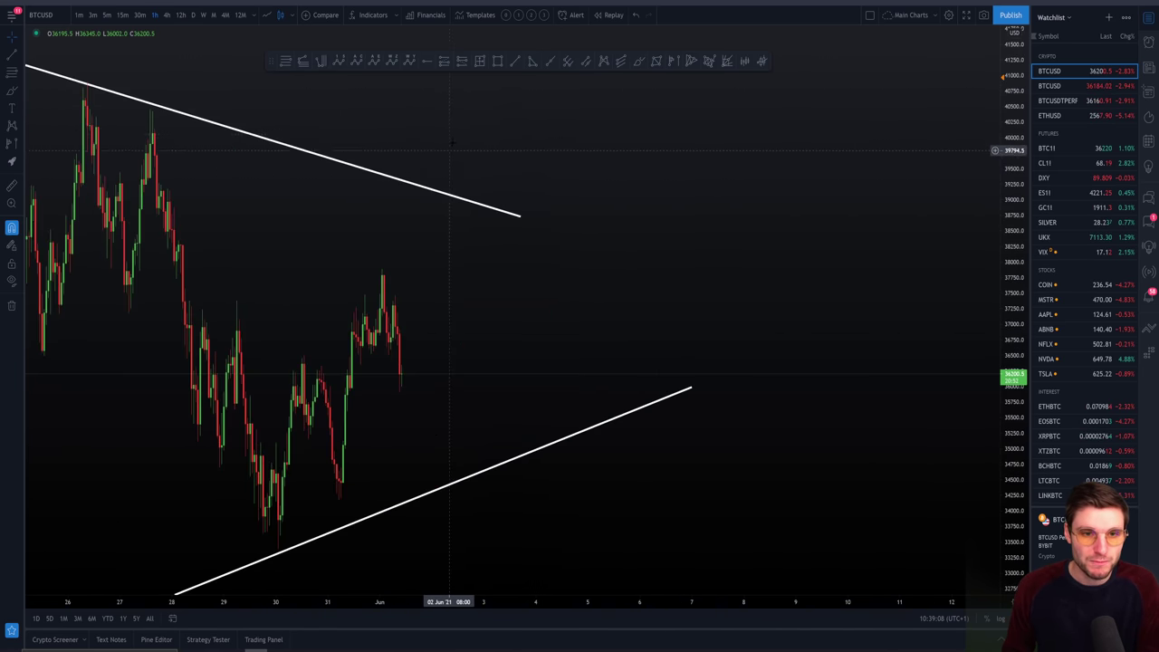
scroll(654, 136, up, 2)
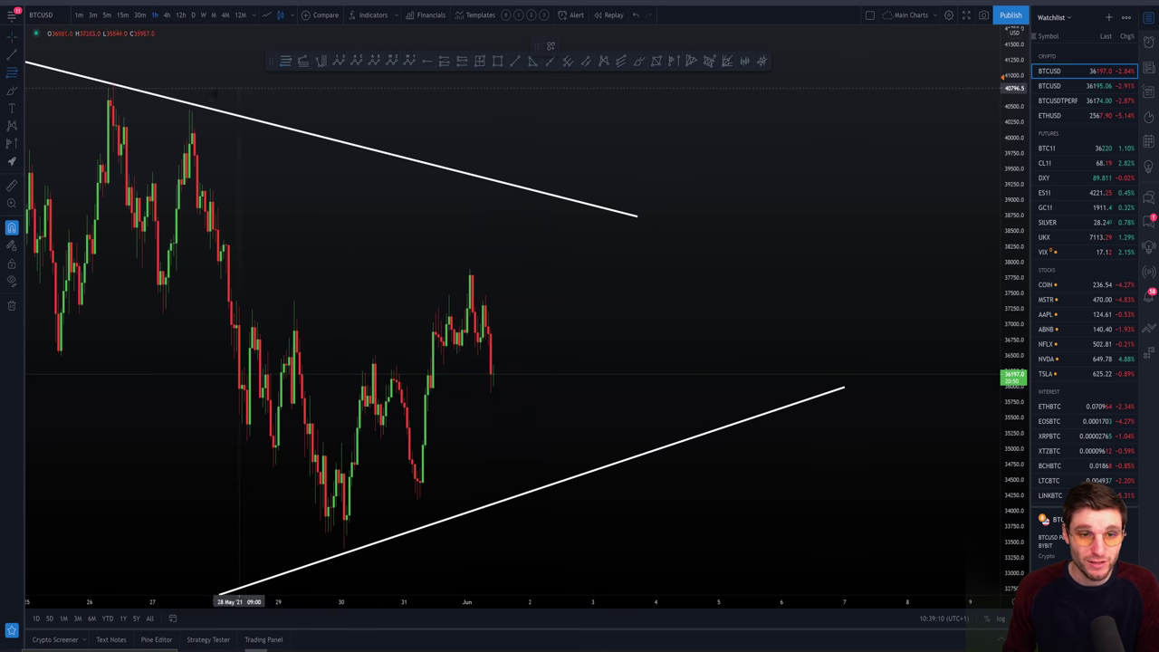
Step: Draw yellow resistance levels from the late-May high near 38,019–38,334, then go to Discord's bitcoin-charts-only channel
click(127, 83)
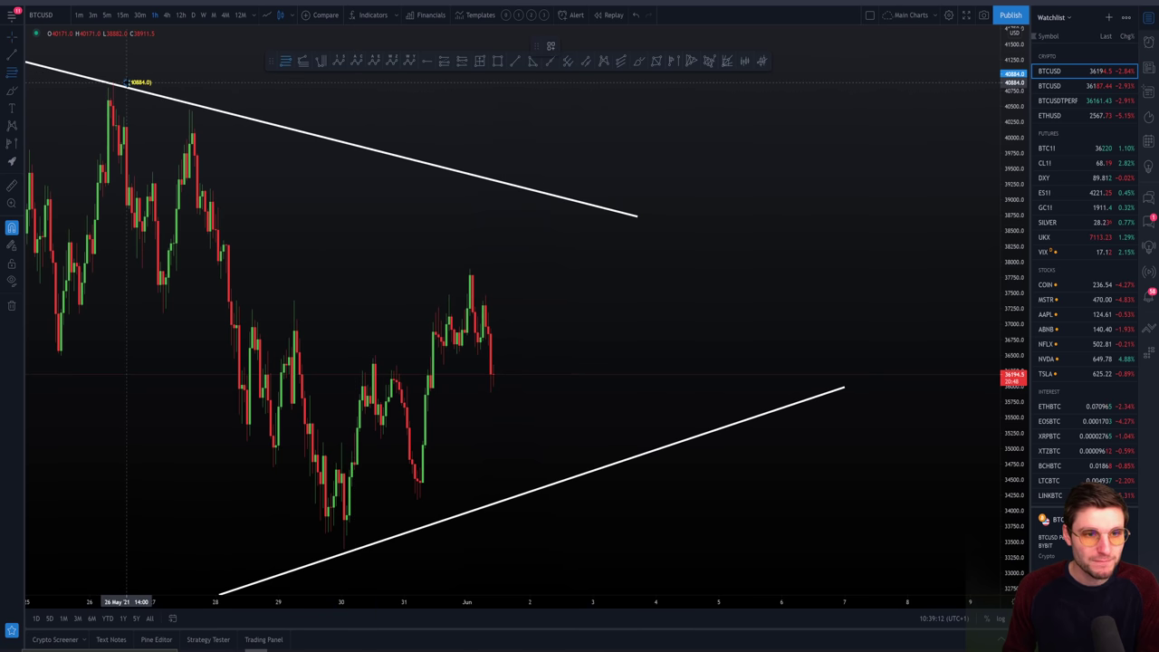
click(535, 549)
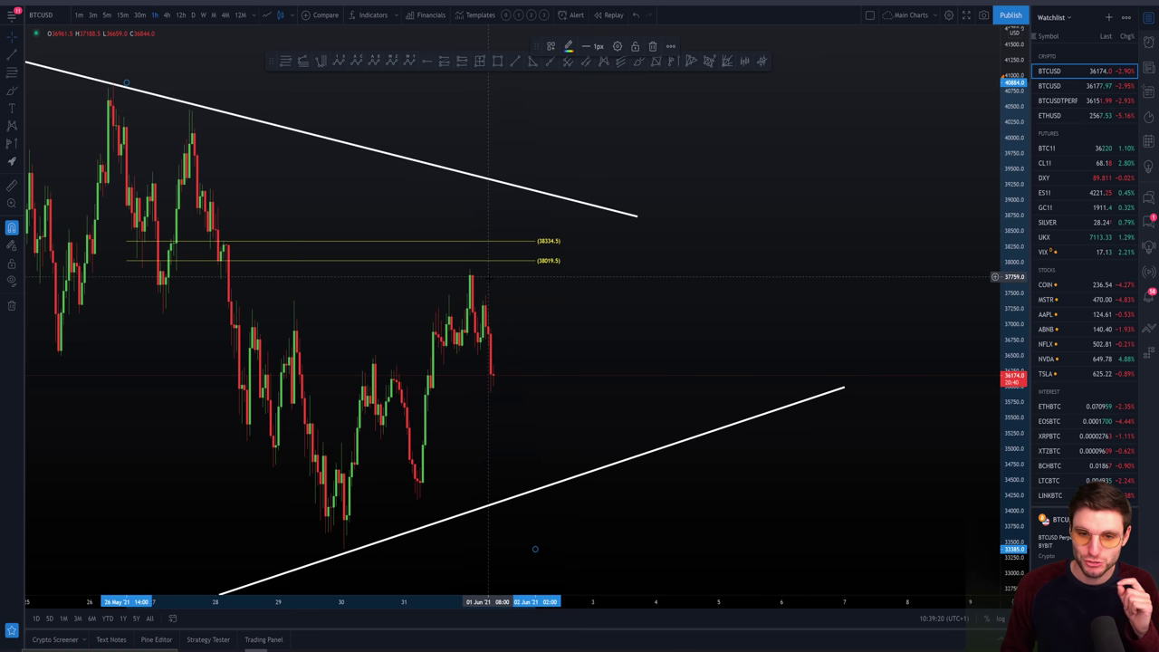
key(alt+Tab)
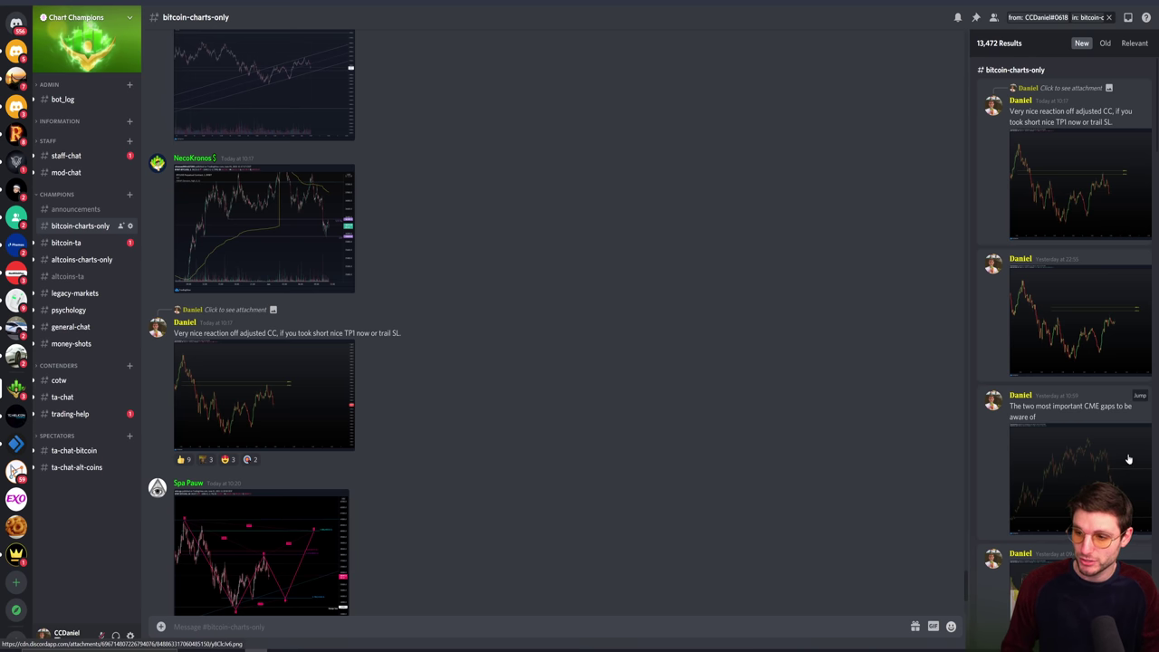
Step: Open the shared chart image from the Discord search results at full size
click(1082, 319)
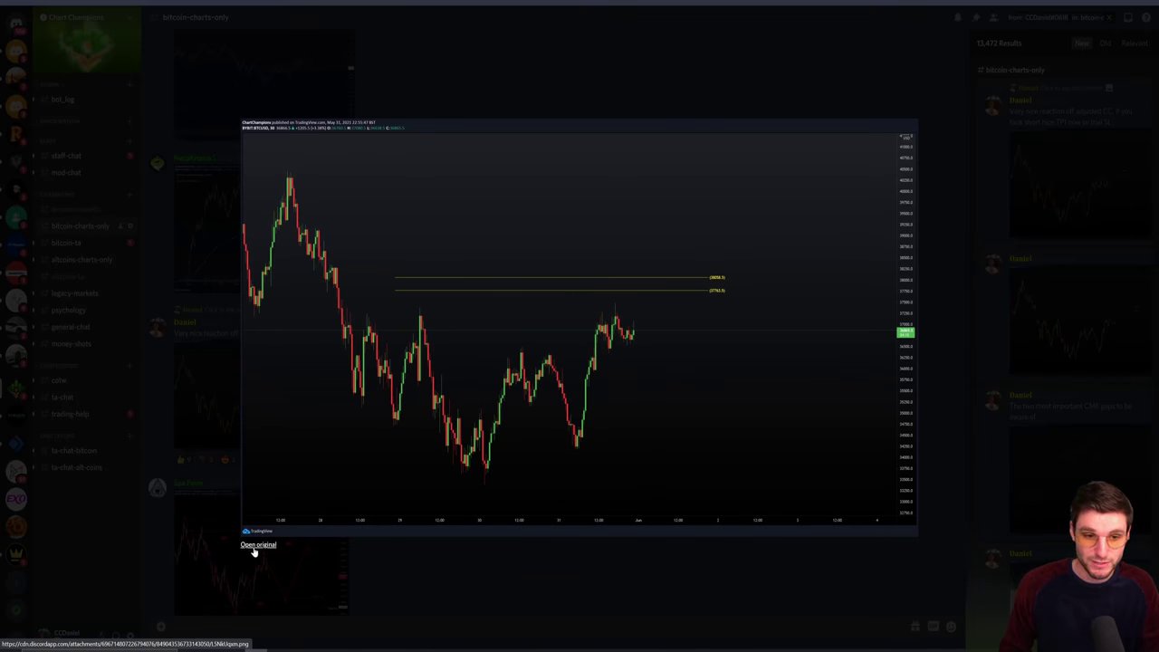
click(257, 546)
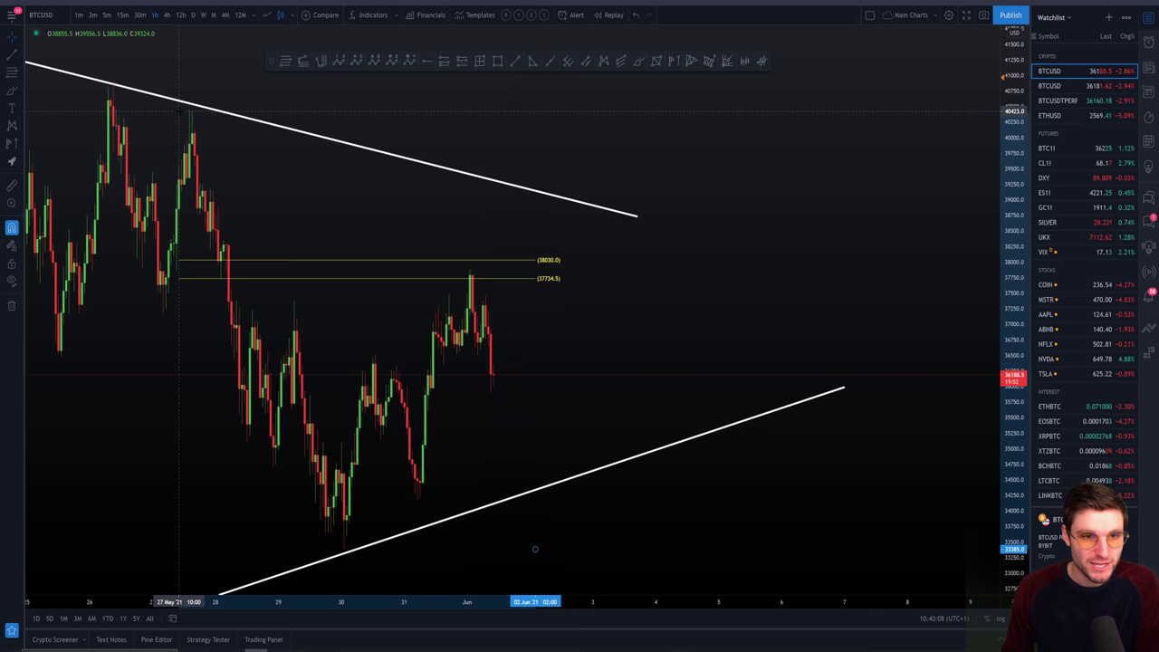
Step: Select the yellow resistance levels and zoom in, setting them to 38046.0 and 37749.5
click(181, 114)
scroll(604, 312, up, 1)
scroll(787, 313, up, 3)
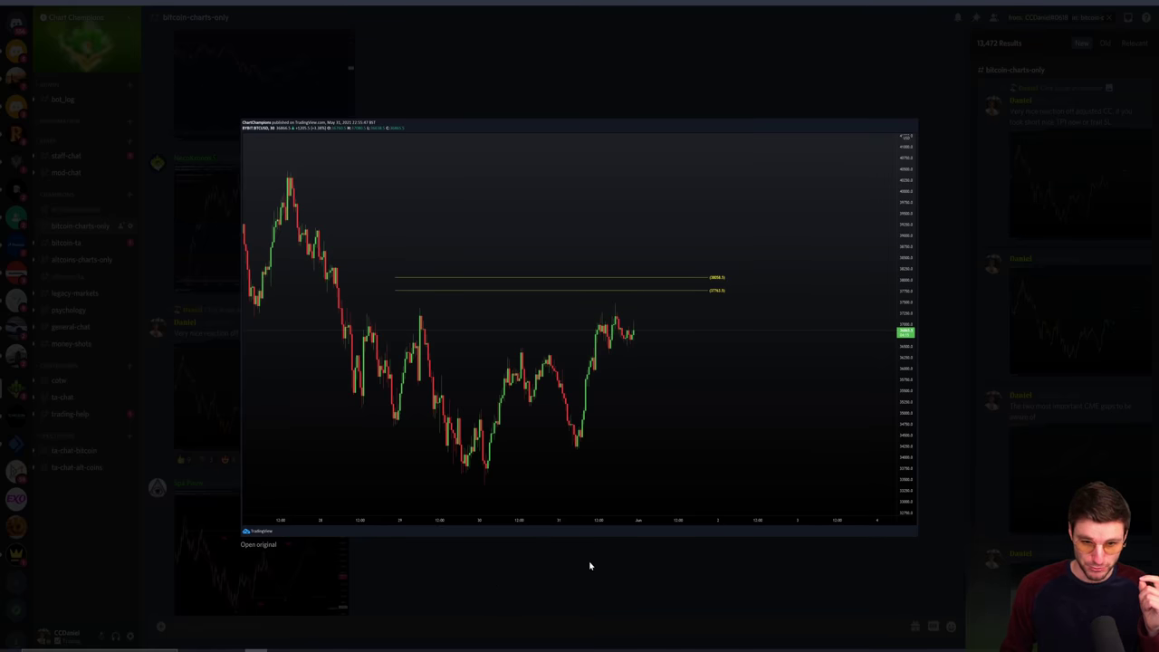
Step: Close the enlarged chart preview in Discord
click(590, 566)
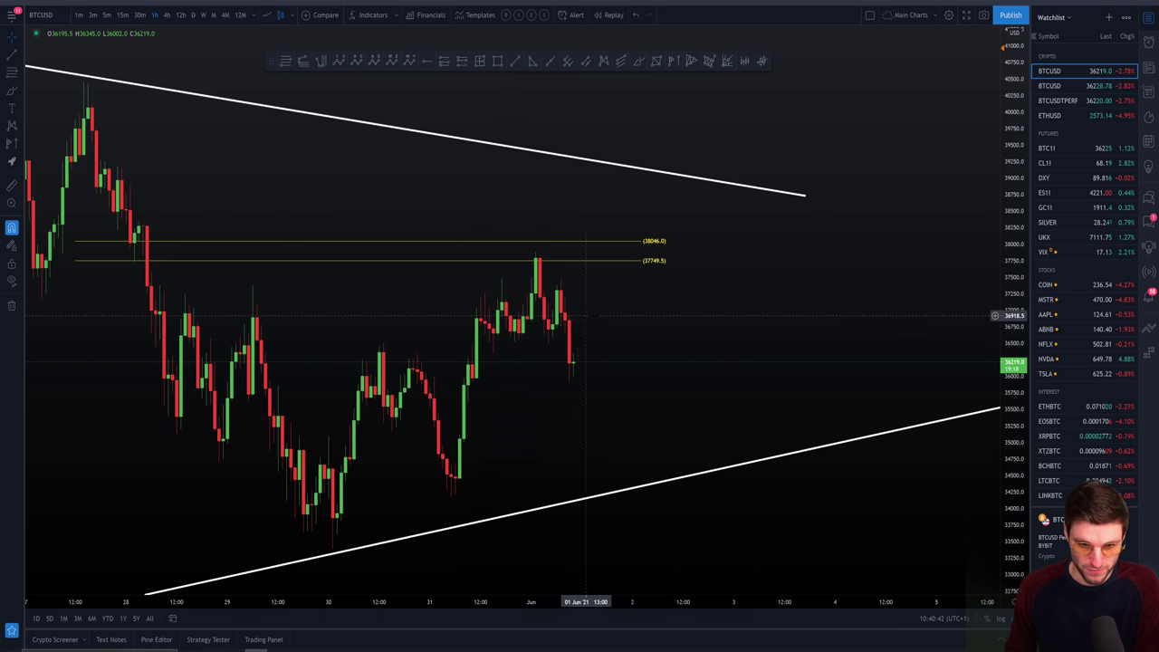
scroll(736, 349, left, 1)
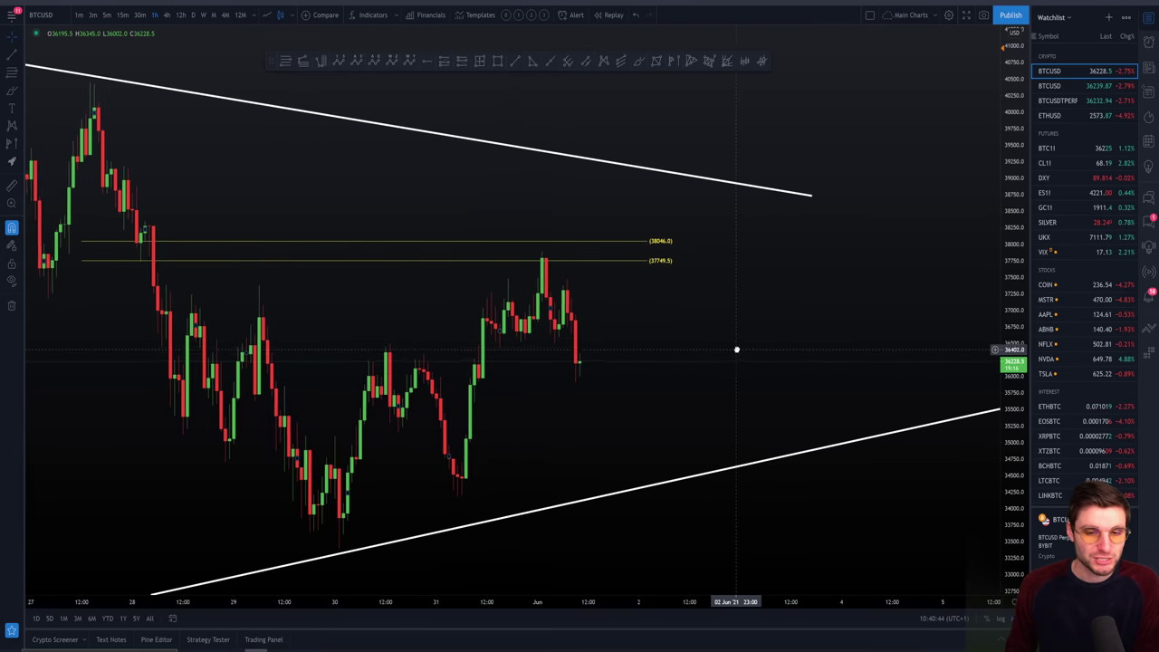
scroll(736, 349, right, 1)
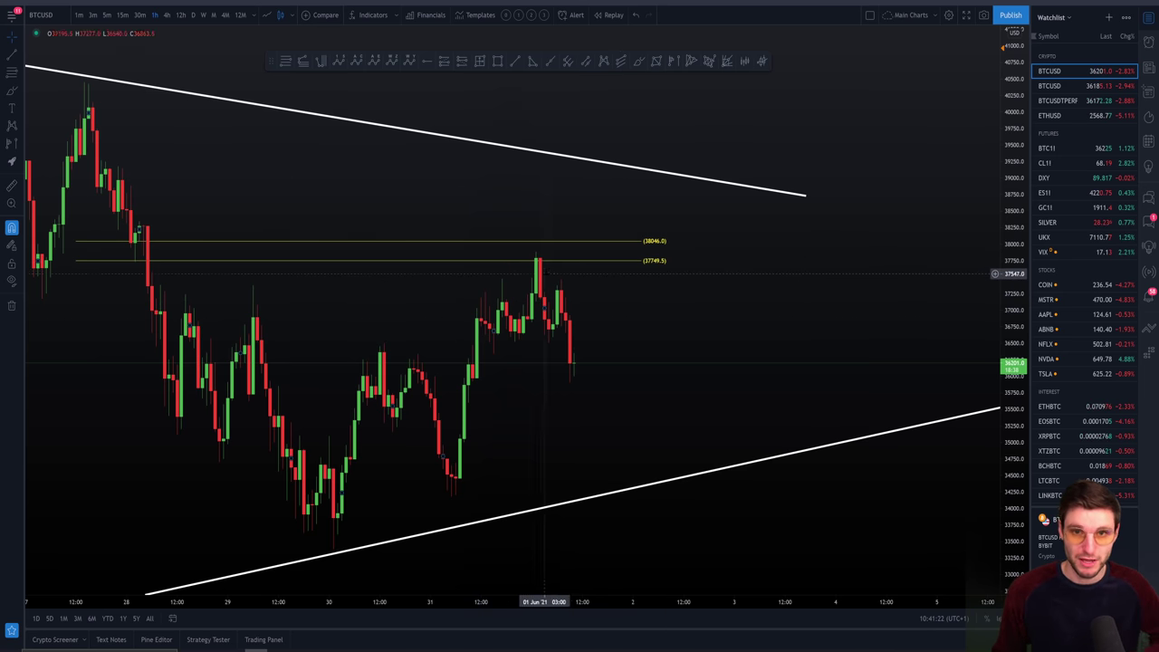
scroll(543, 273, down, 5)
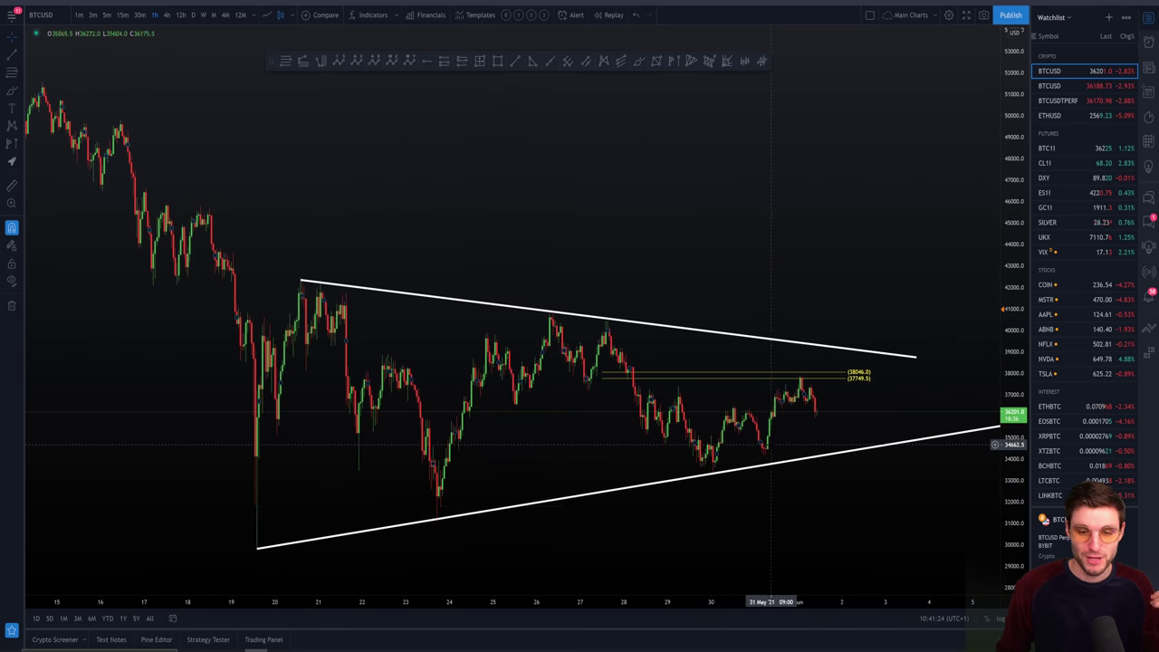
drag(853, 486, 658, 479)
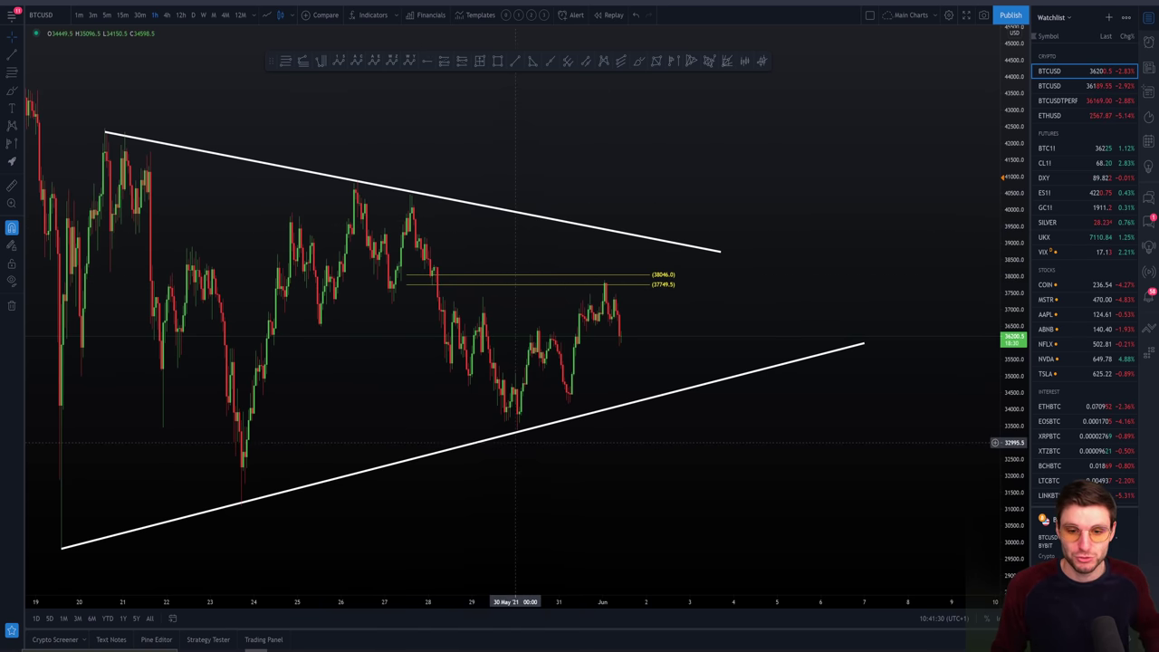
scroll(608, 287, up, 3)
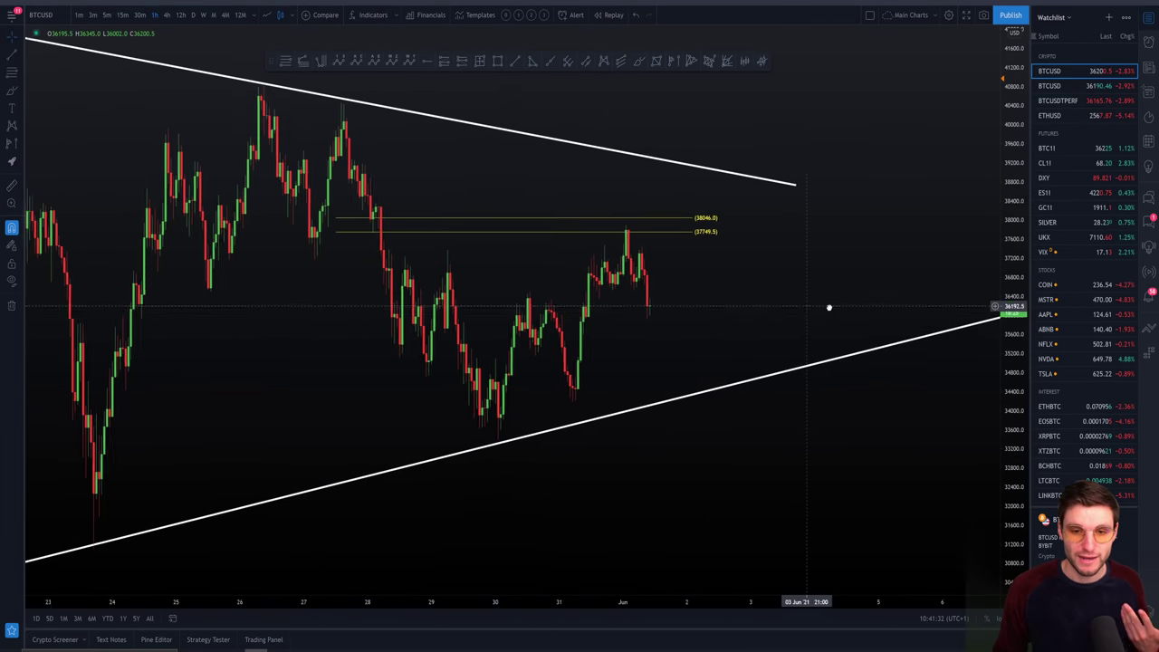
scroll(828, 307, up, 3)
scroll(791, 328, up, 2)
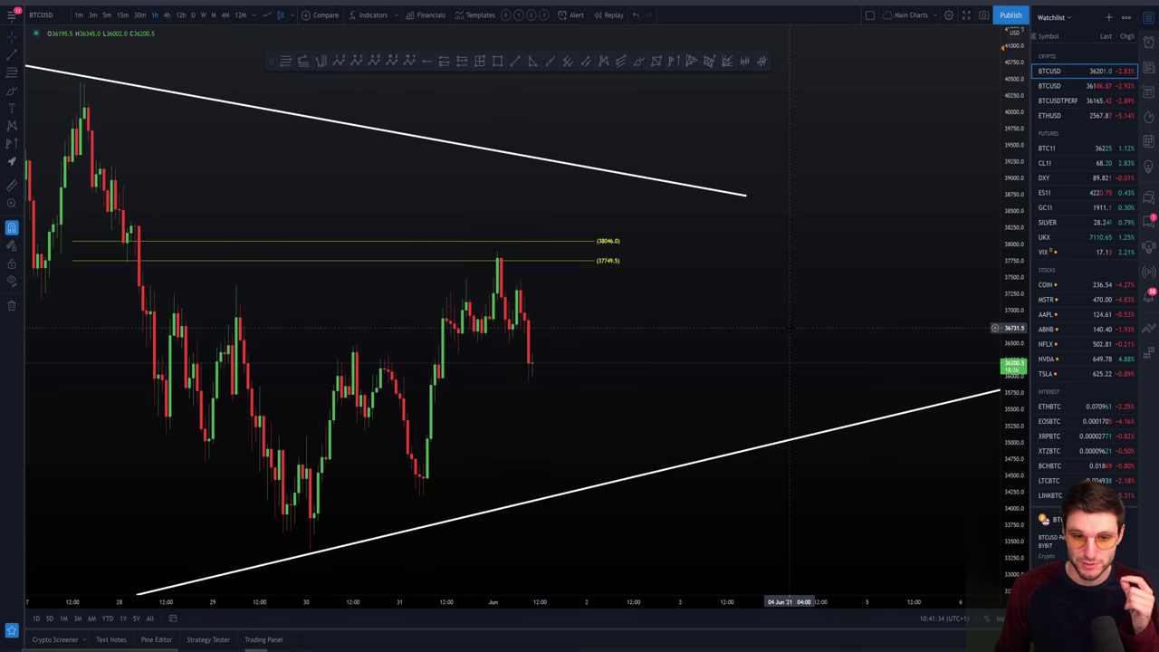
scroll(791, 328, down, 5)
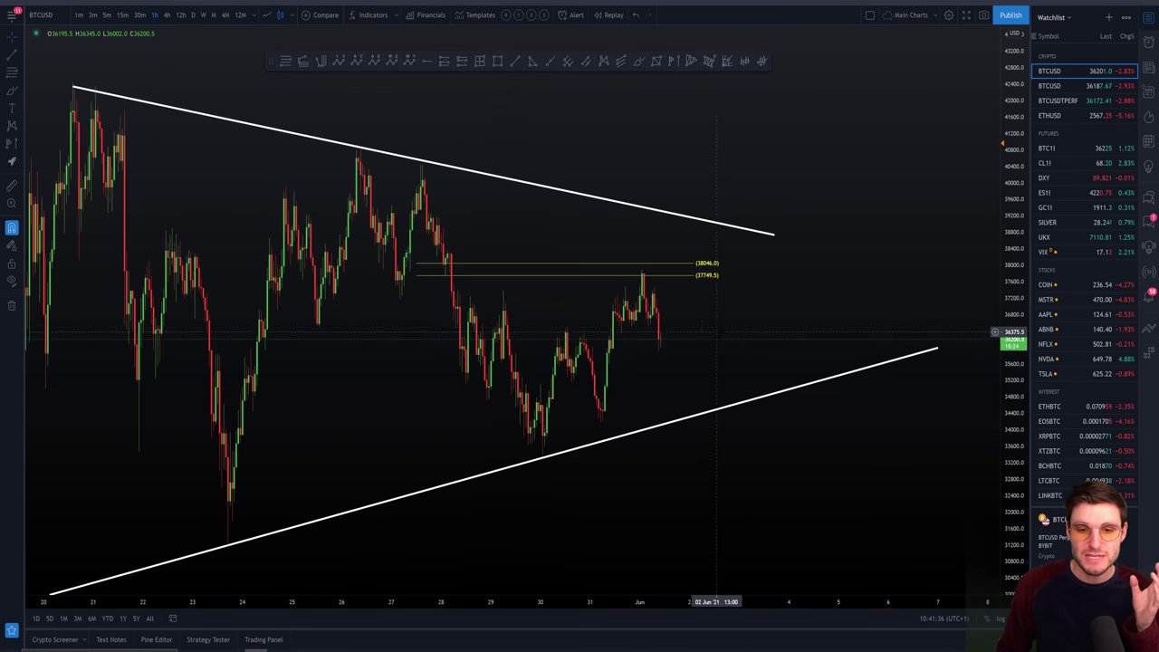
drag(718, 331, 520, 335)
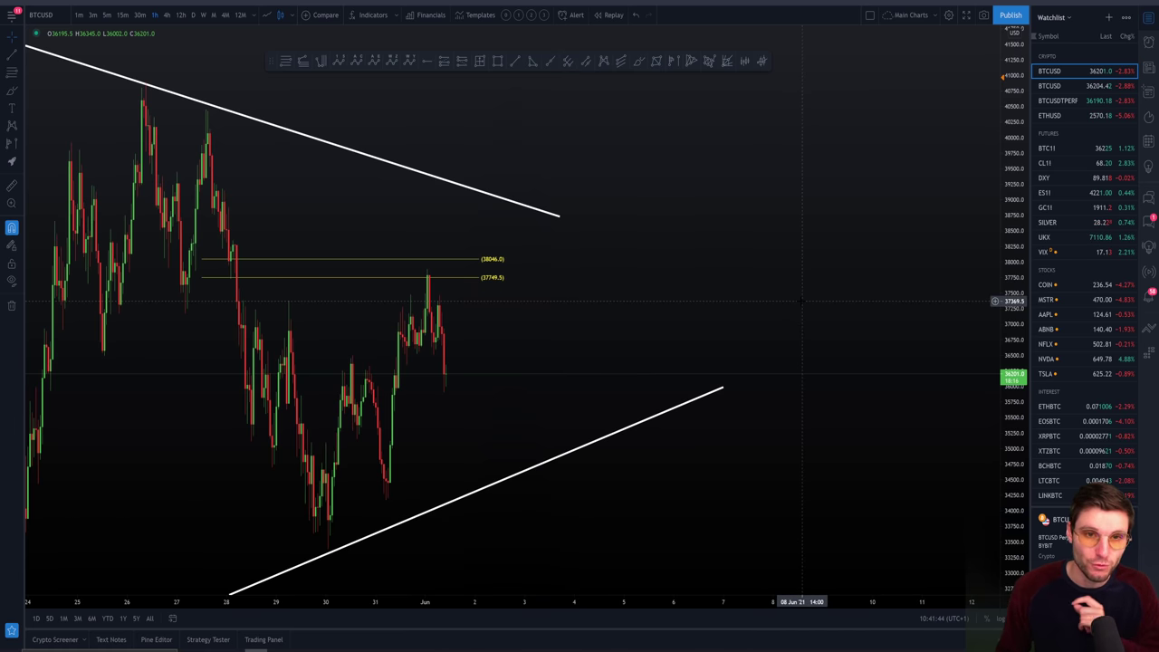
scroll(801, 301, down, 5)
scroll(544, 381, up, 3)
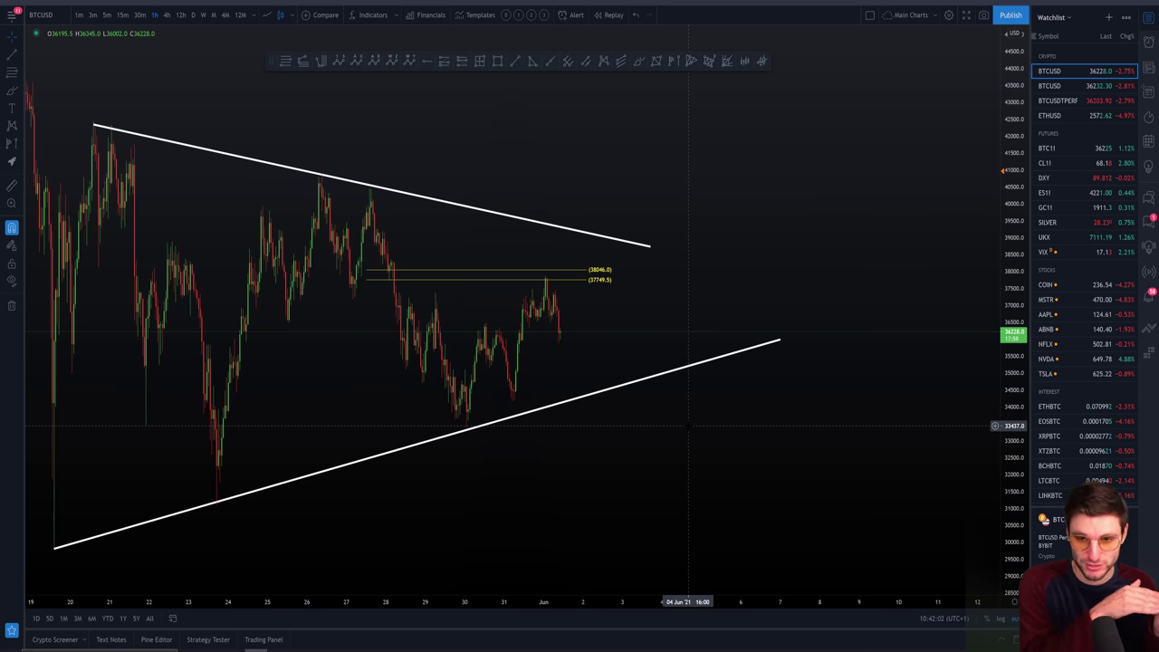
scroll(688, 425, up, 3)
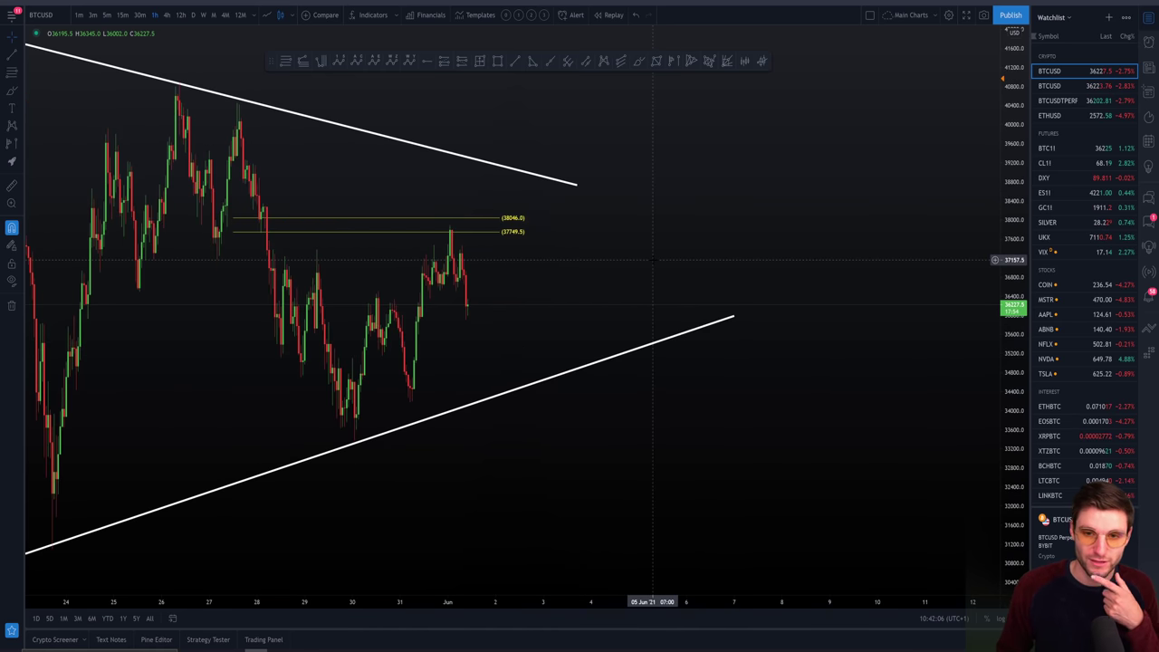
scroll(652, 260, down, 3)
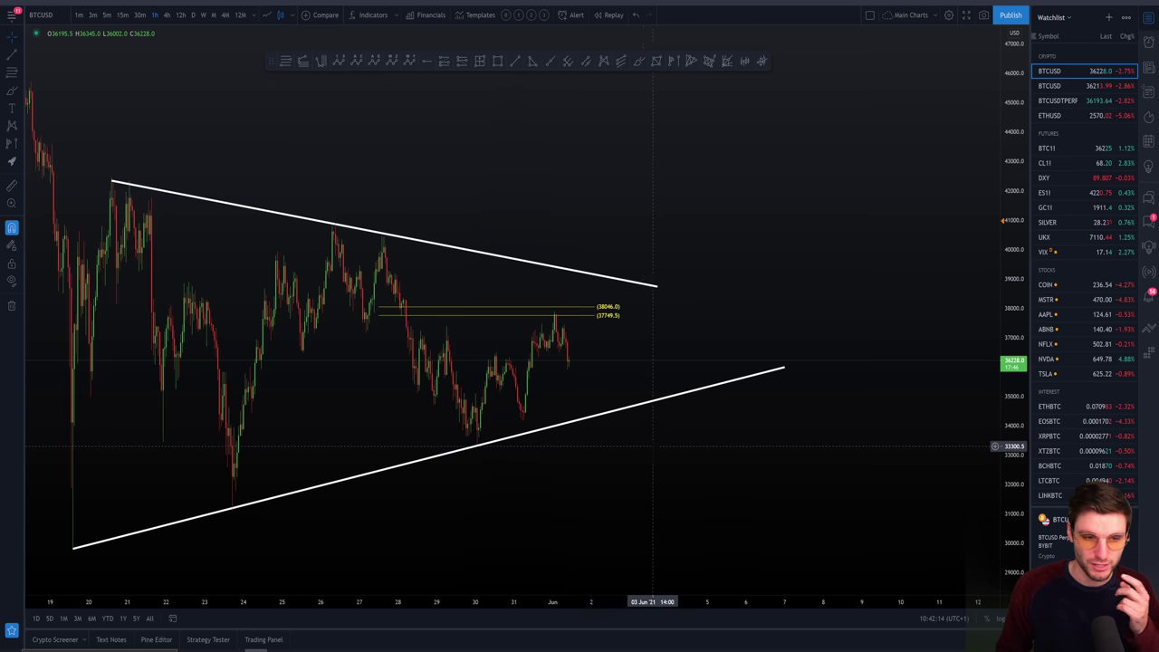
drag(652, 446, 629, 441)
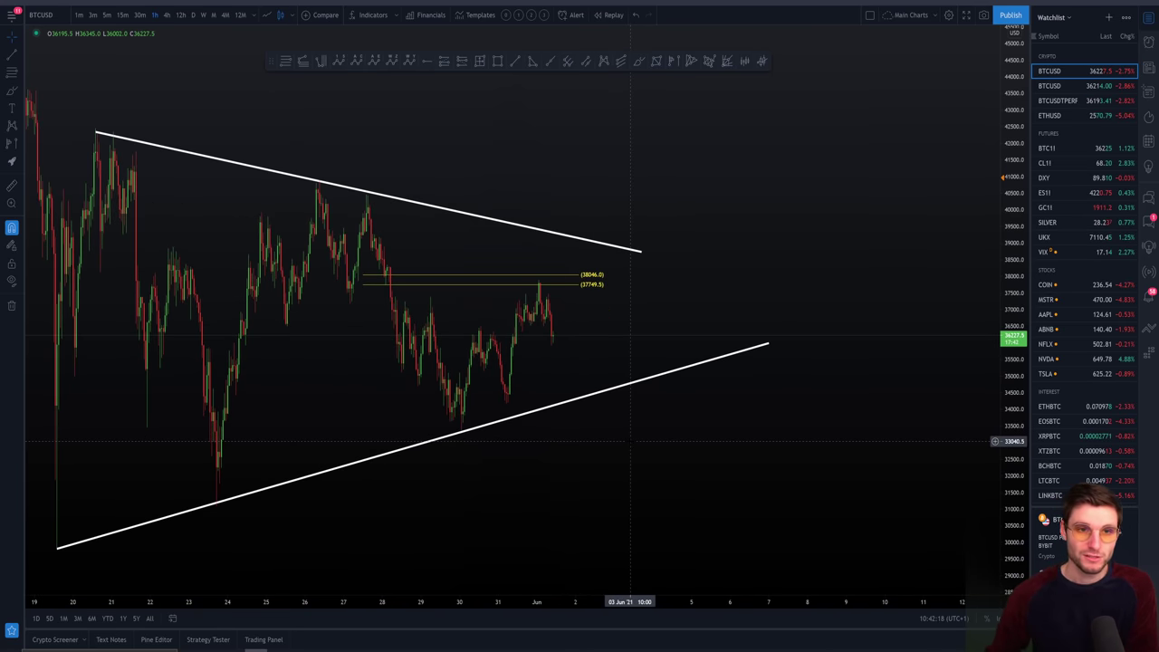
key(alt+Tab)
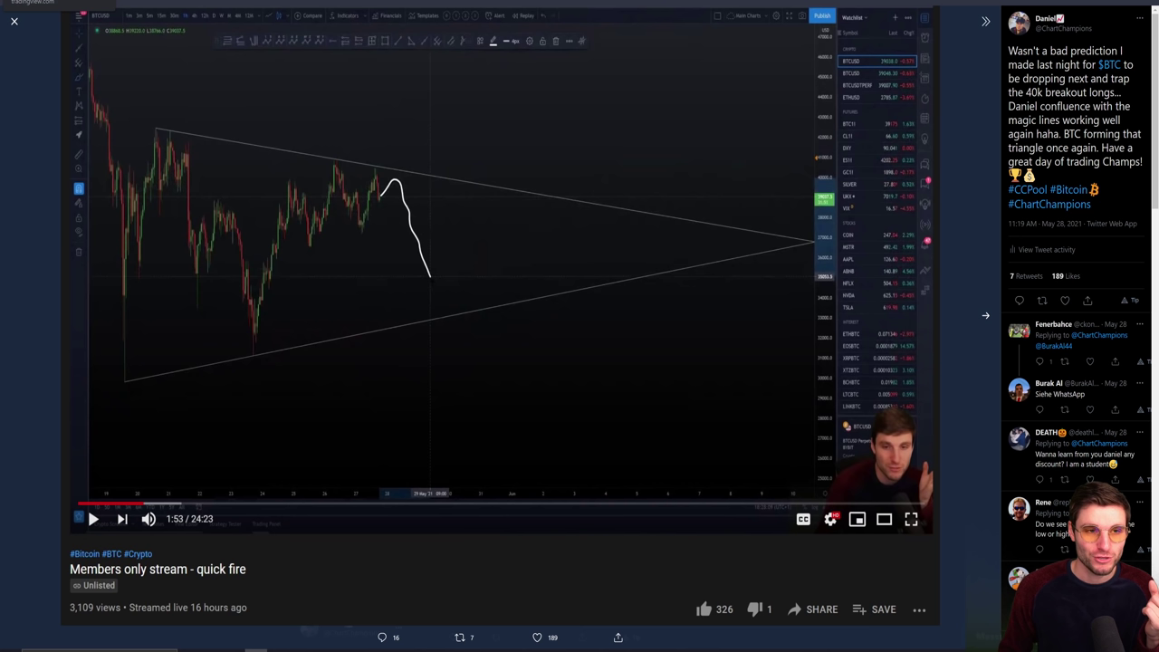
key(alt+Tab)
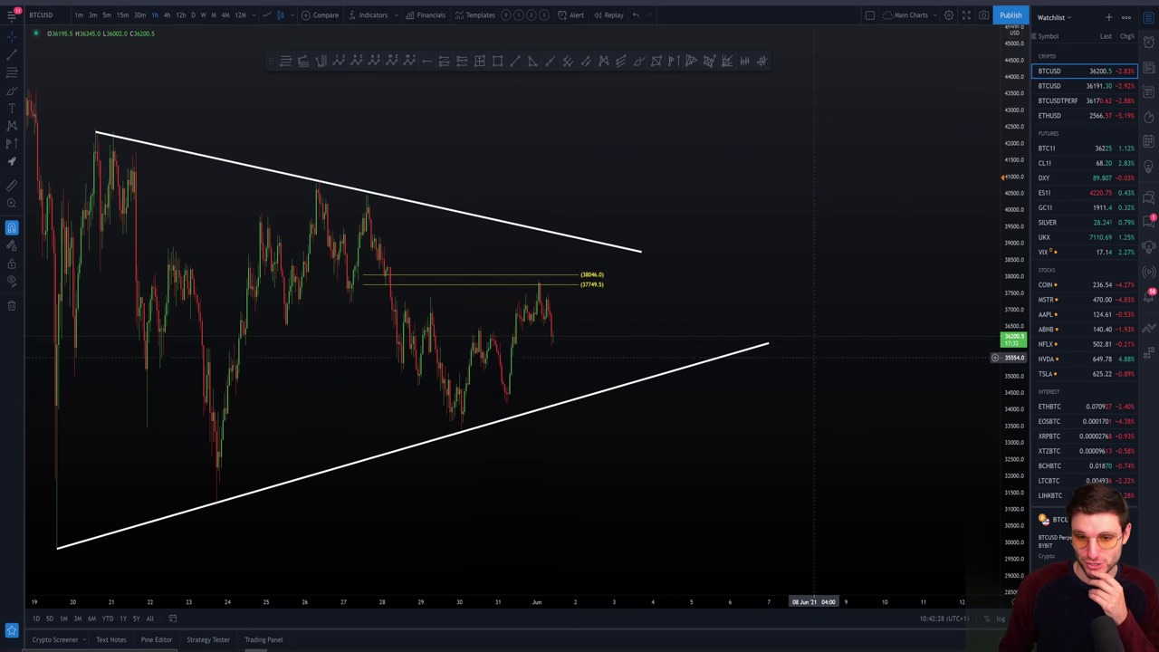
drag(801, 355, 792, 361)
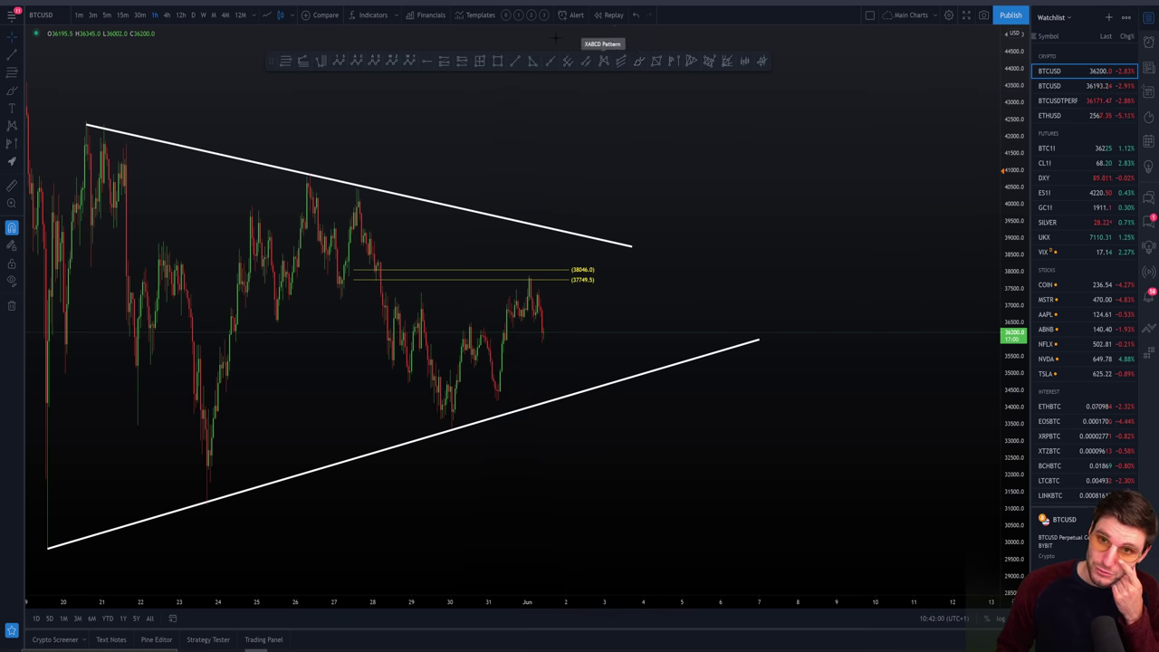
Step: Open the 'Stop losses, my man!' reply from Twitter notifications
click(715, 2)
click(343, 106)
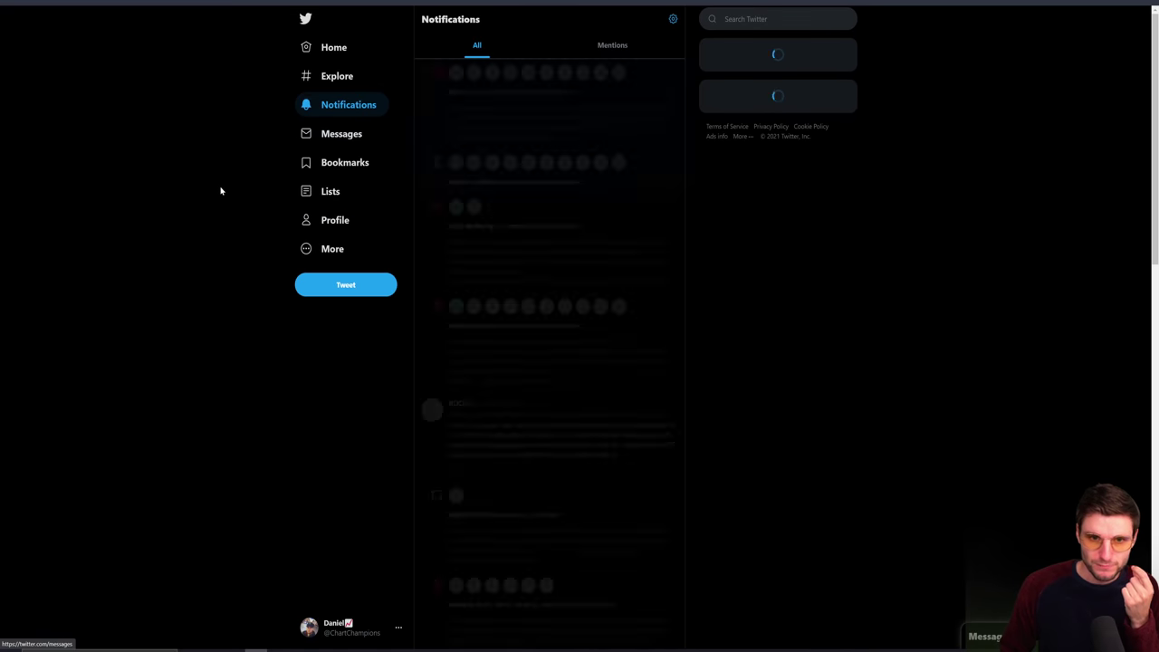
scroll(282, 308, down, 2)
scroll(282, 310, down, 10)
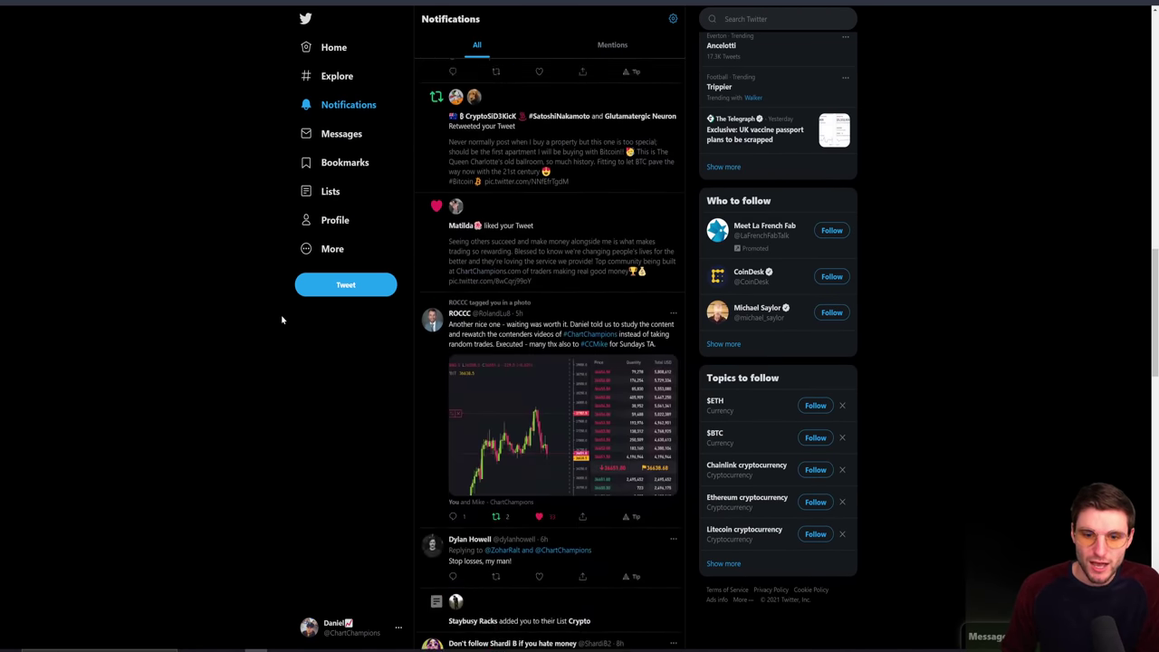
click(636, 202)
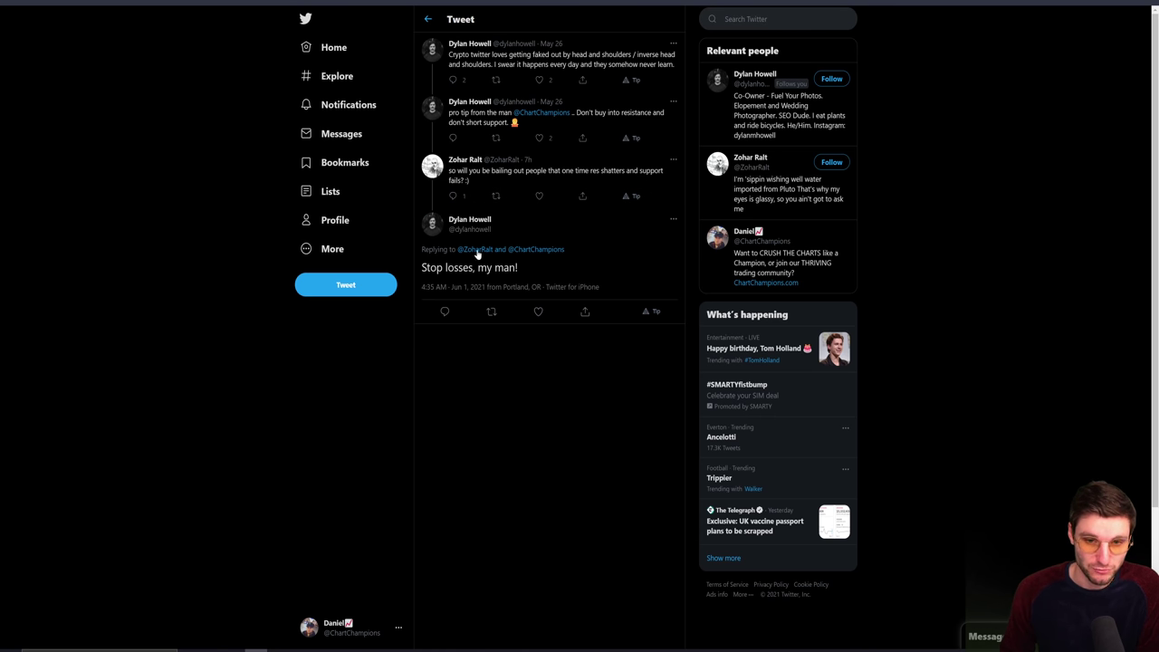
Step: Like and retweet the first tweet in that thread
click(542, 81)
click(496, 81)
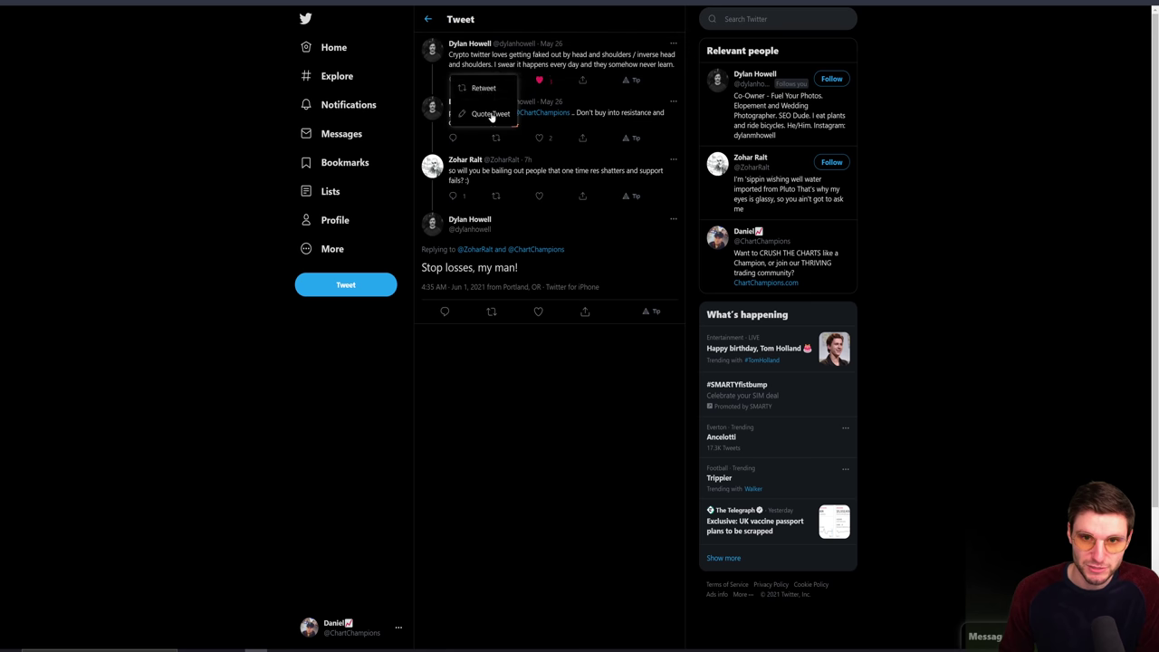
click(485, 92)
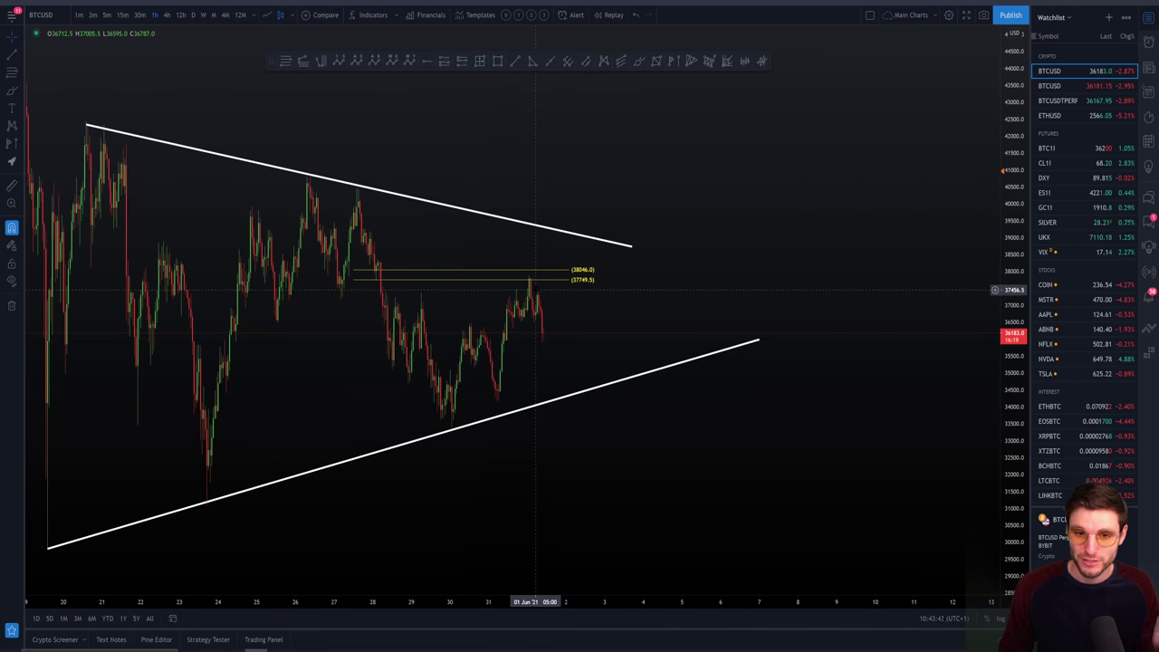
Step: Brush-sketch a projected breakout rising above the triangle's upper trendline
click(638, 63)
mouse_move(547, 329)
mouse_down()
mouse_move(583, 243)
mouse_move(590, 235)
mouse_move(603, 249)
mouse_move(628, 220)
mouse_move(644, 175)
mouse_up()
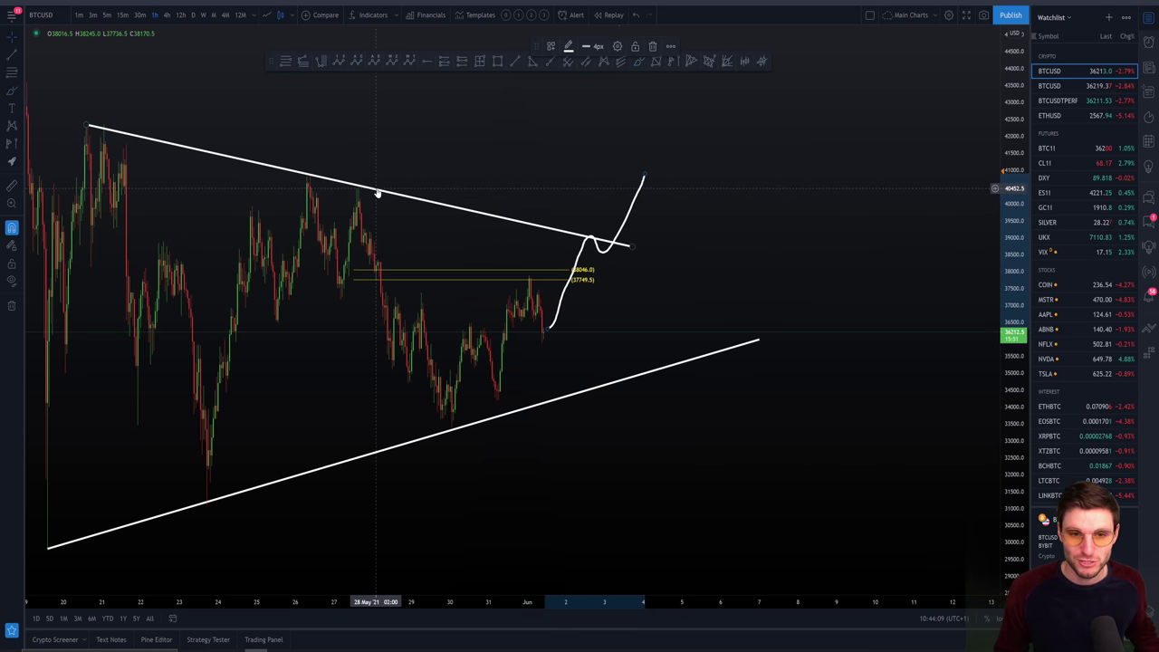
click(403, 286)
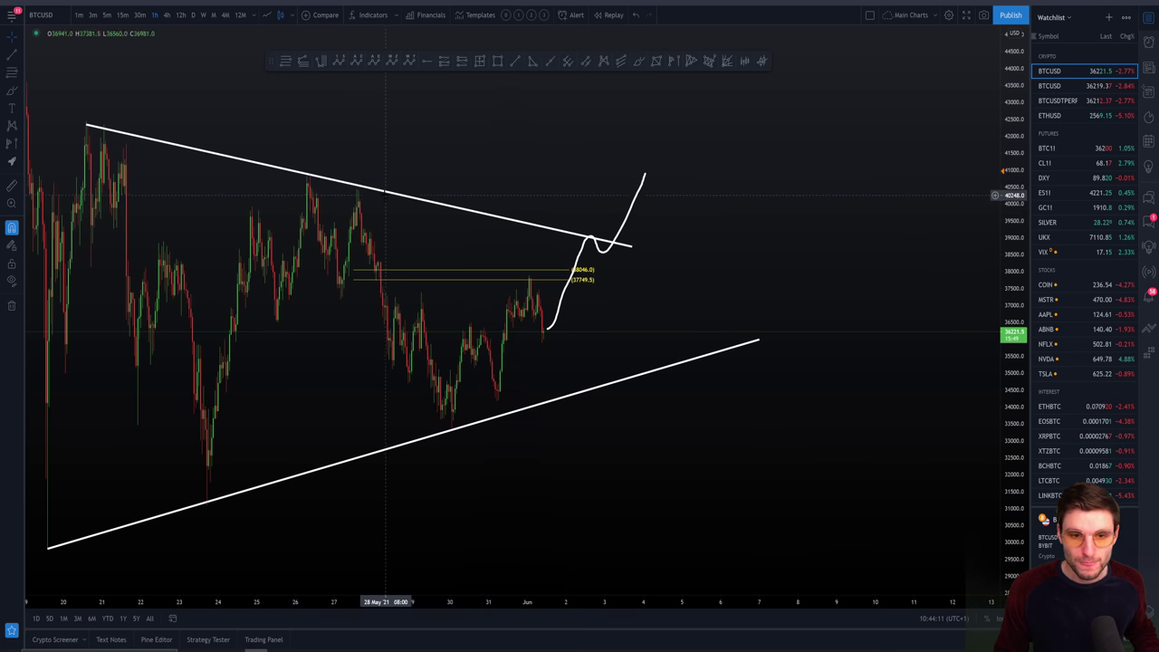
Step: Measure the roughly 17% drop inside the triangle and the 12% bounce from the 31 May low
shift+click(378, 192)
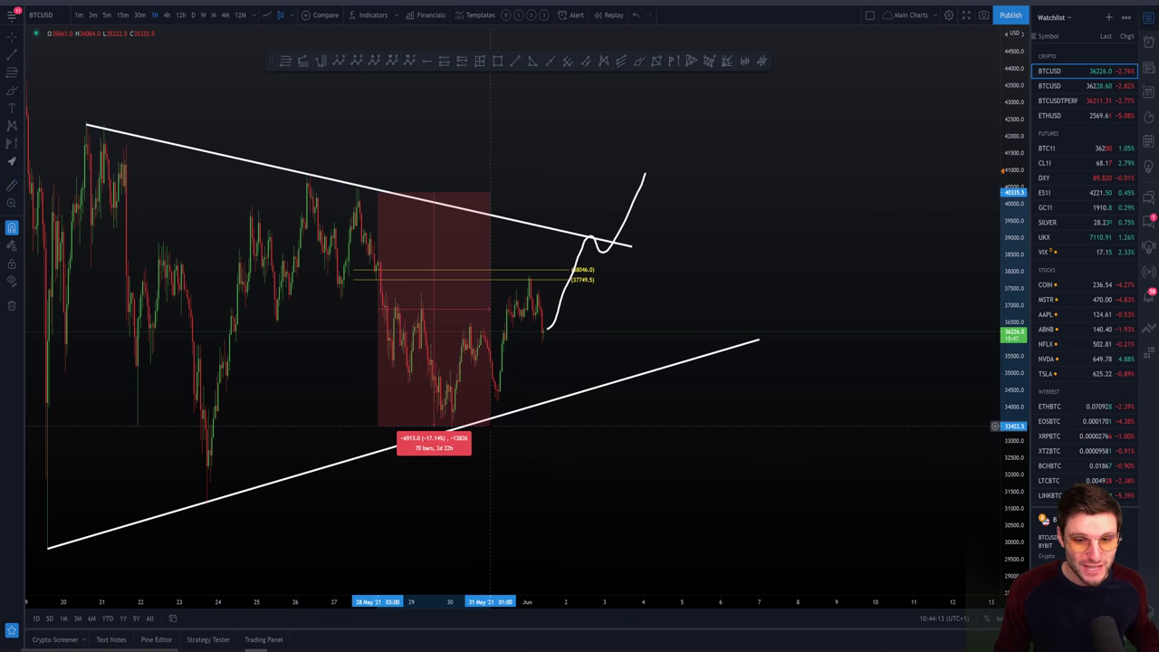
click(493, 425)
shift+click(477, 422)
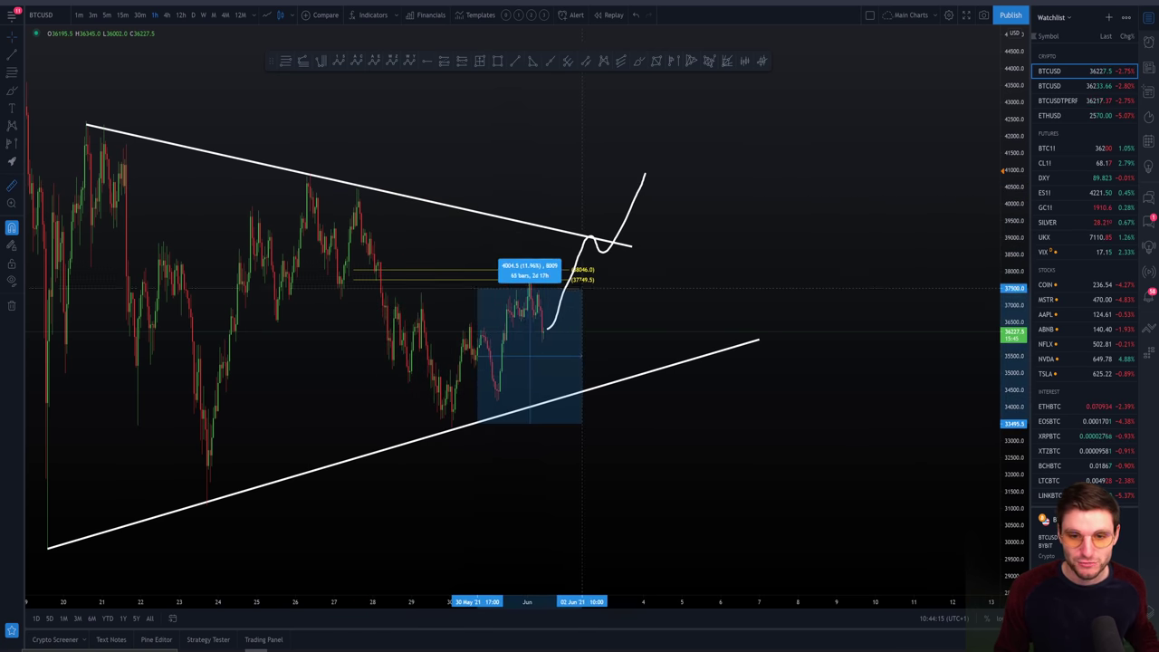
click(576, 278)
click(611, 272)
shift+click(611, 271)
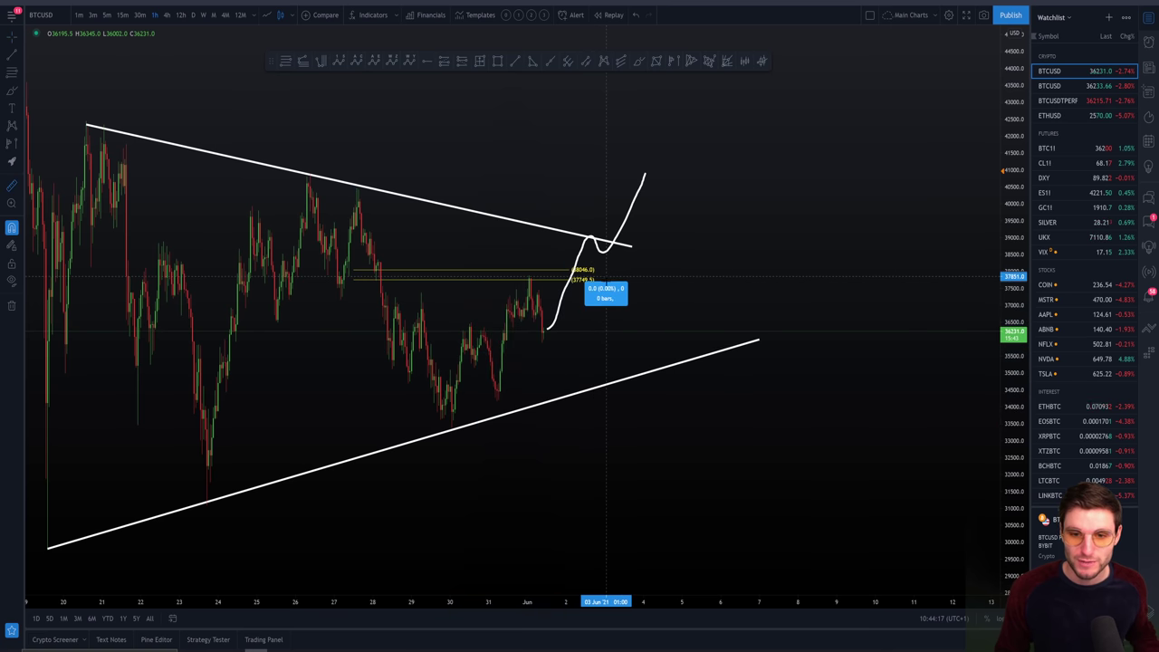
click(607, 346)
click(607, 346)
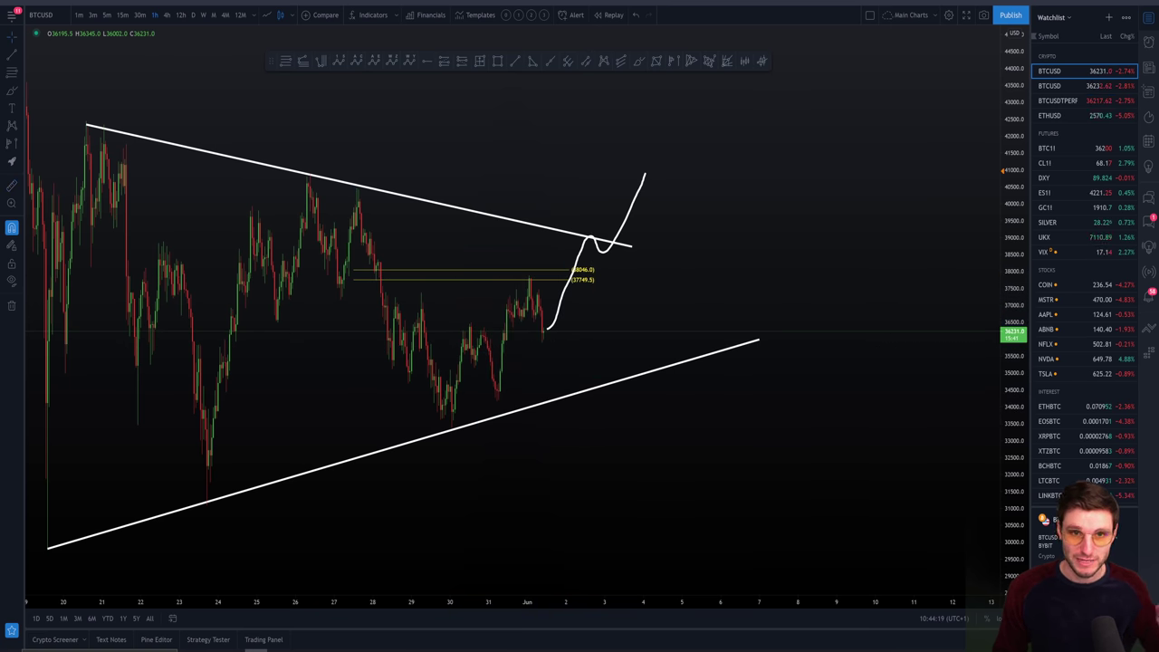
key(alt+Tab)
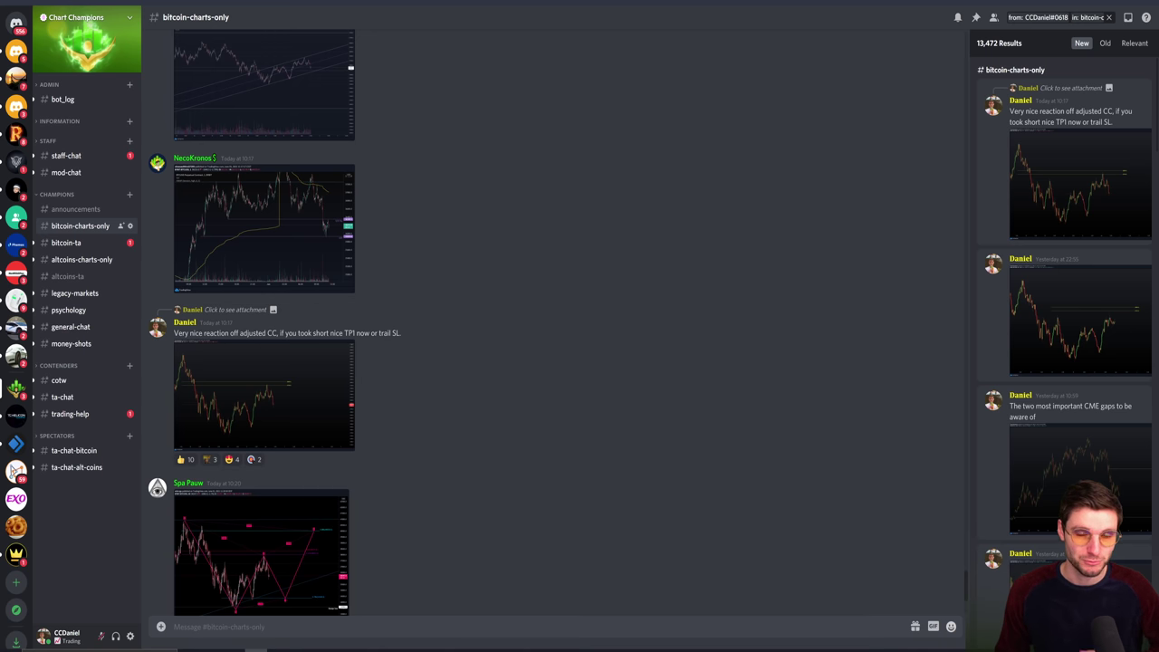
key(alt+Tab)
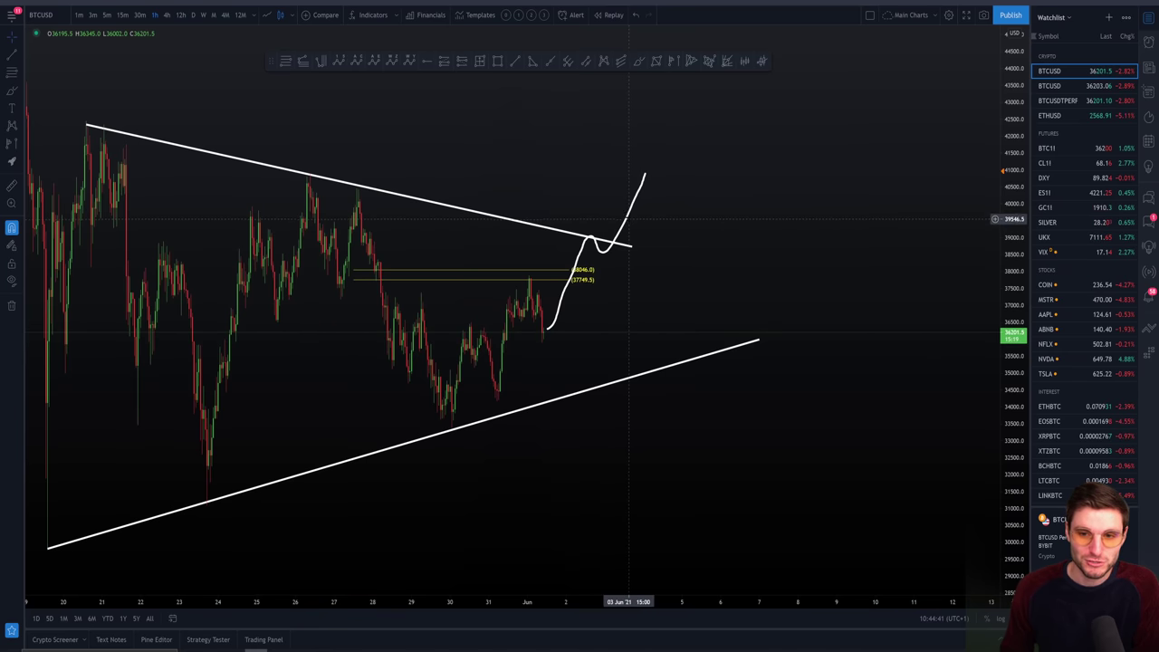
Step: Undo the freehand projection curve with Ctrl+Z and readjust the chart view
key(ctrl+z)
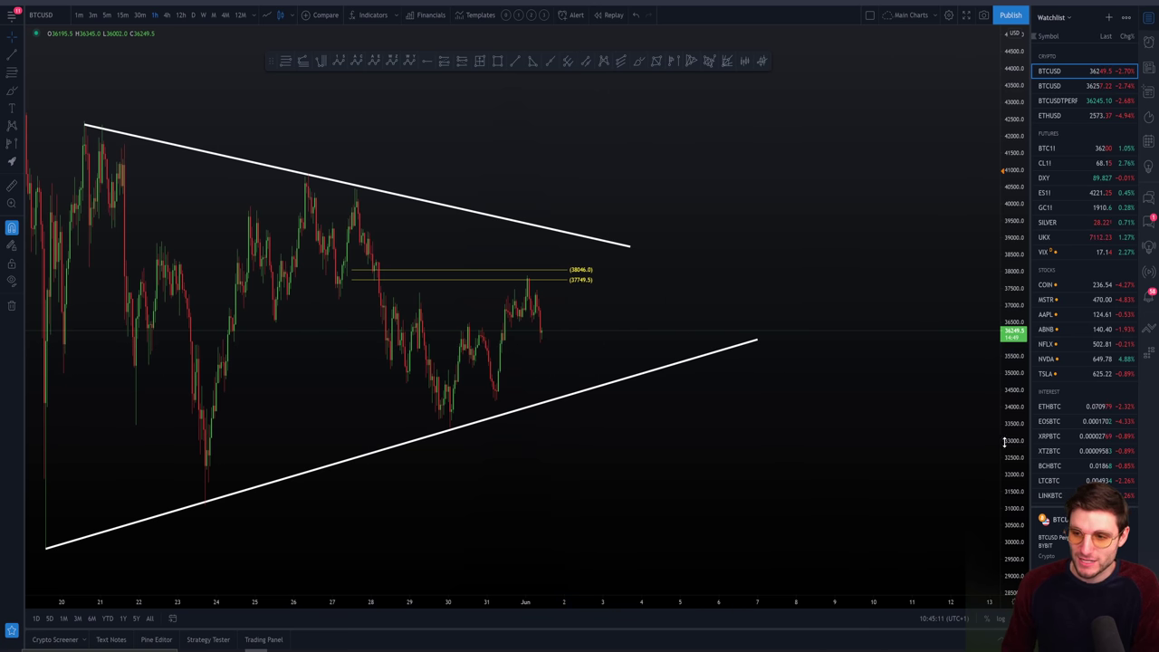
scroll(706, 463, up, 2)
drag(706, 463, 705, 465)
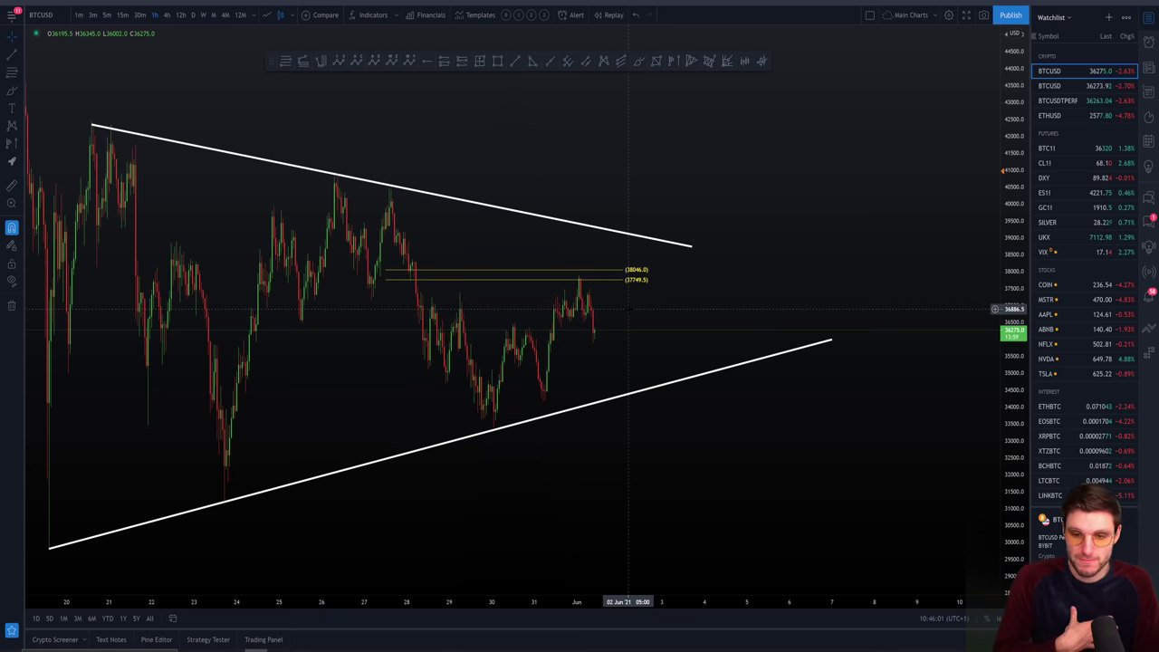
Step: Open the Bybit BTCUSD 5m TPO layout and pan back to an earlier session's profile
click(106, 15)
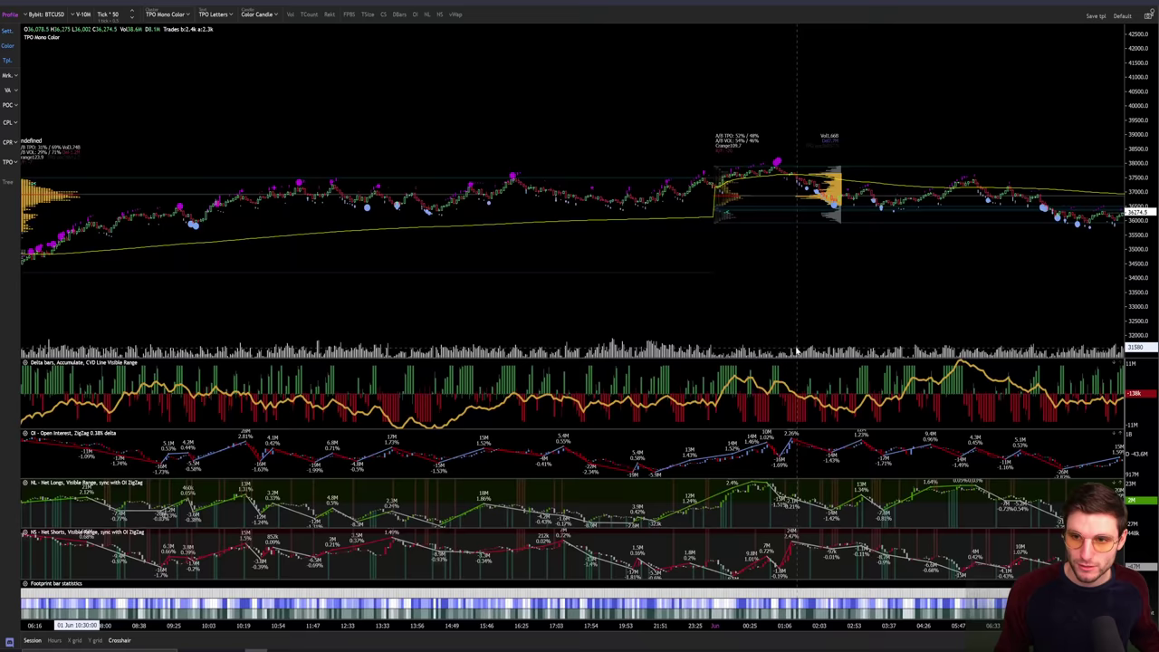
scroll(522, 228, up, 5)
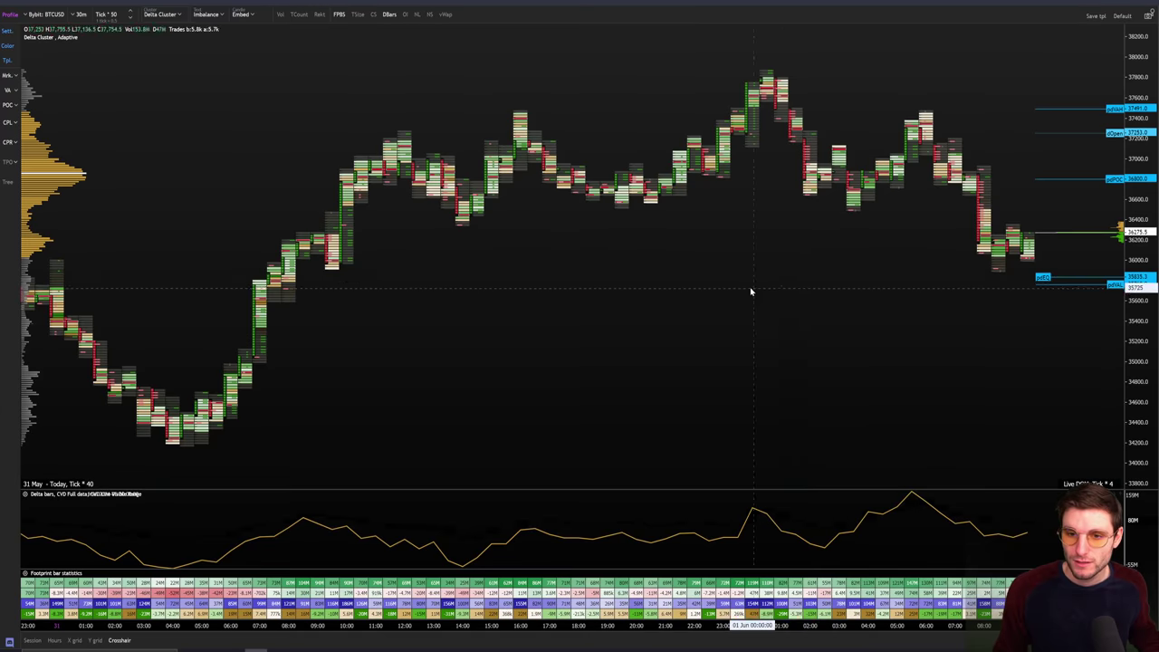
scroll(751, 290, down, 3)
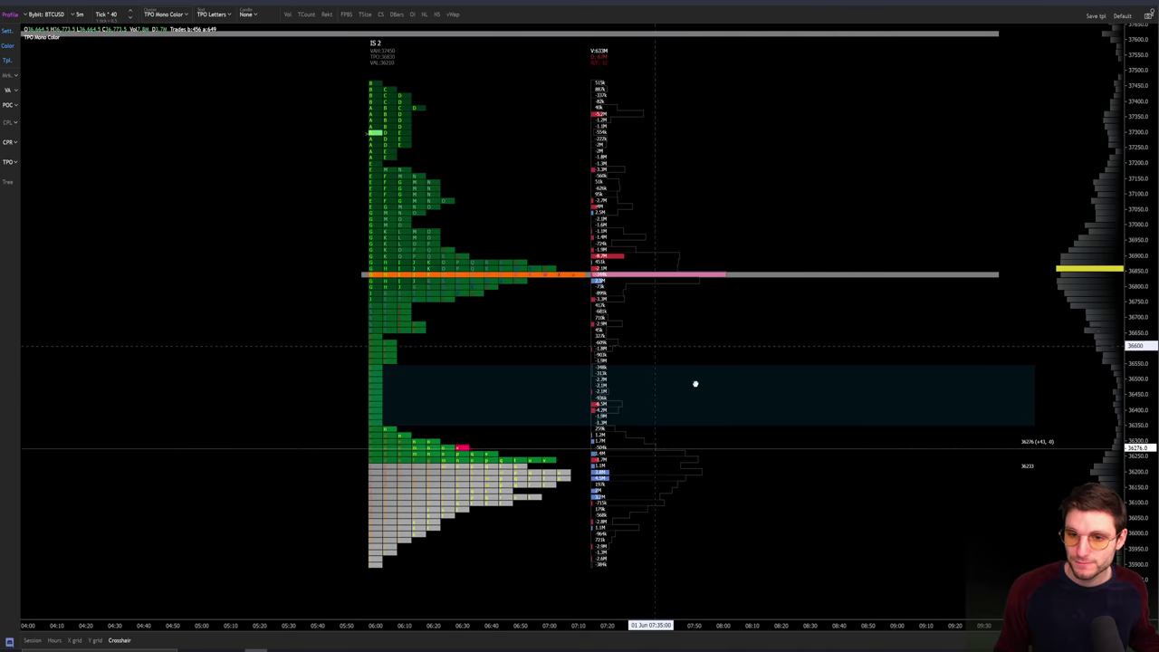
drag(695, 384, 903, 504)
scroll(903, 507, down, 5)
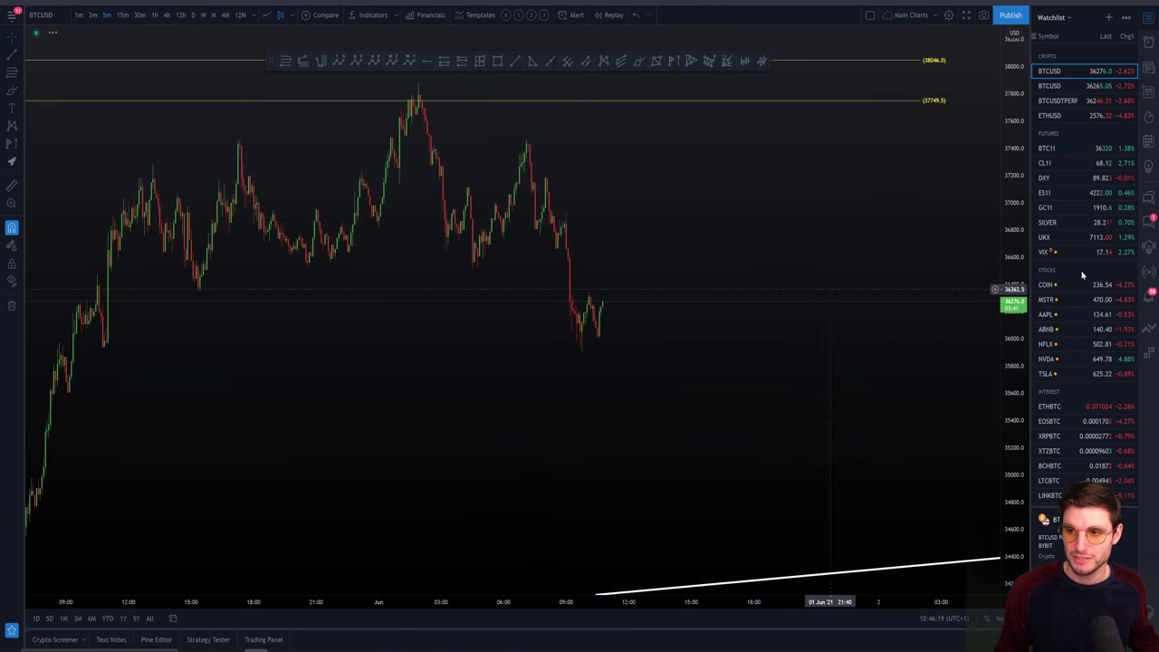
Step: Frame the 5-minute BTCUSD chart and hide all drawings, removing the yellow resistance lines
scroll(761, 270, left, 5)
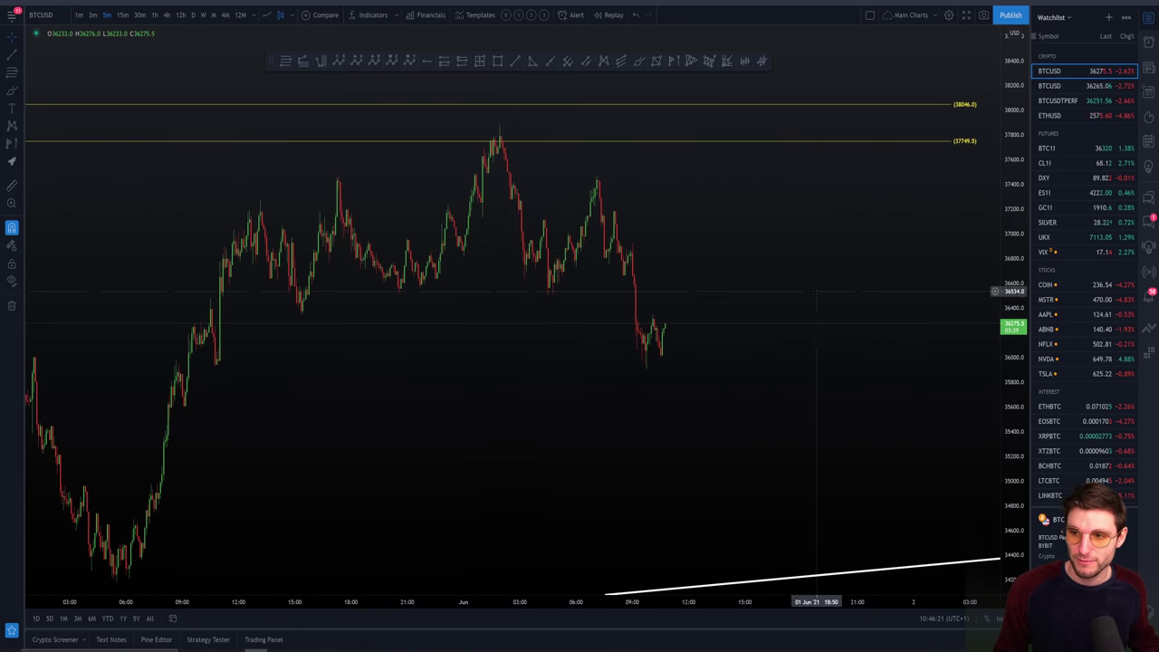
scroll(686, 235, right, 5)
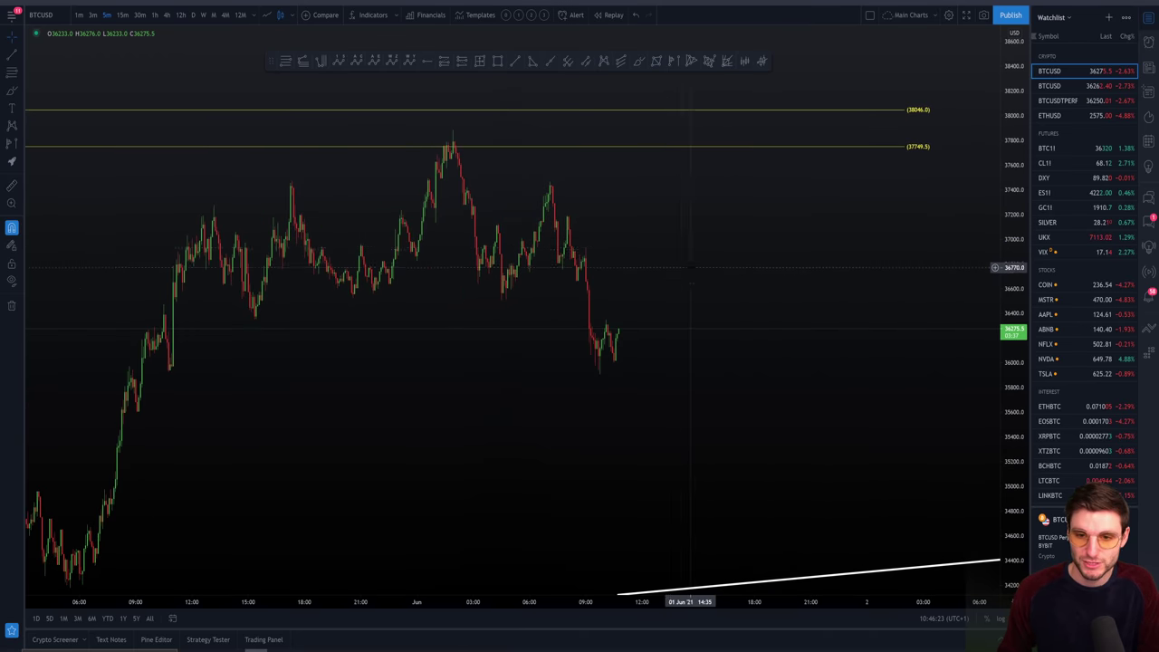
scroll(884, 245, left, 4)
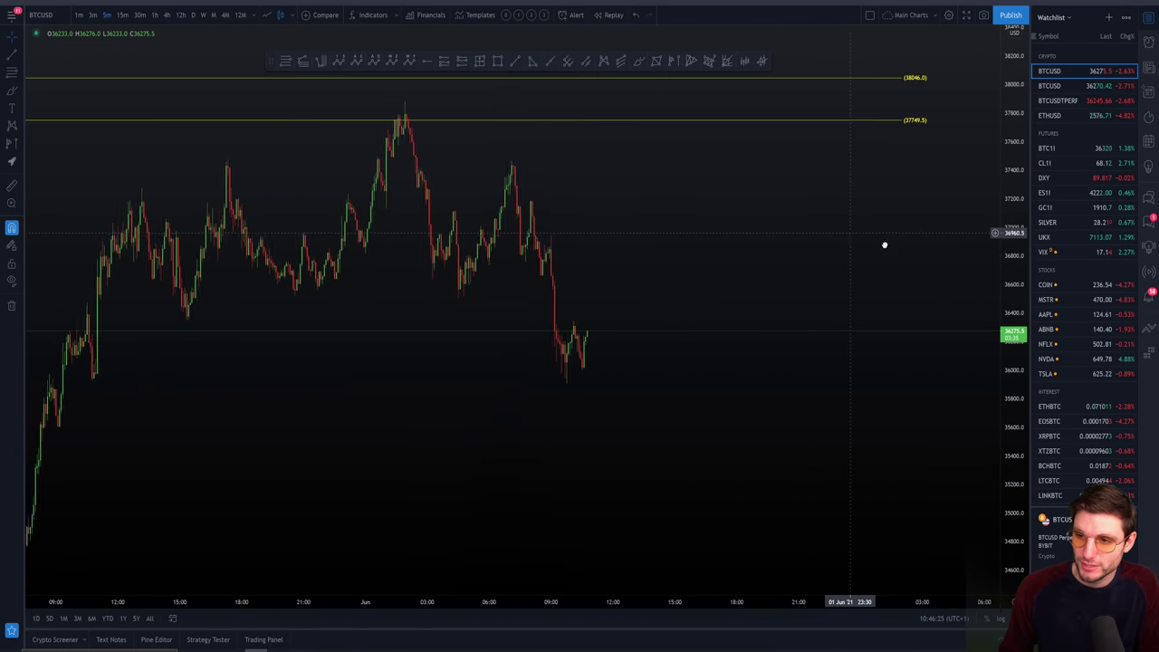
scroll(702, 197, right, 4)
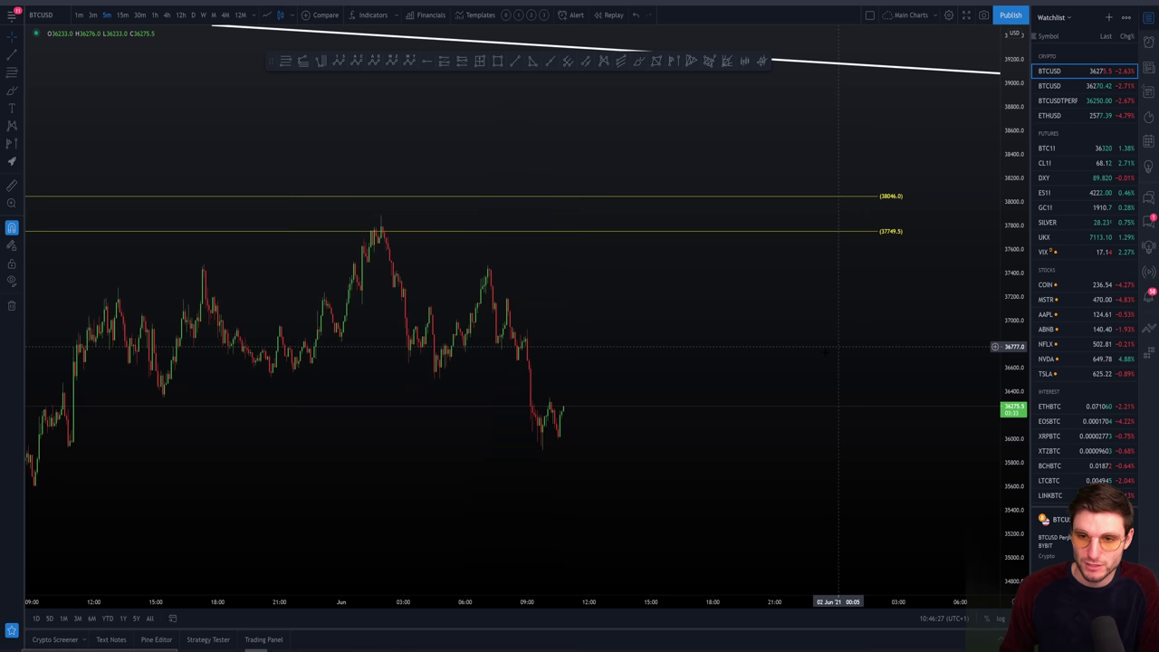
scroll(763, 349, left, 3)
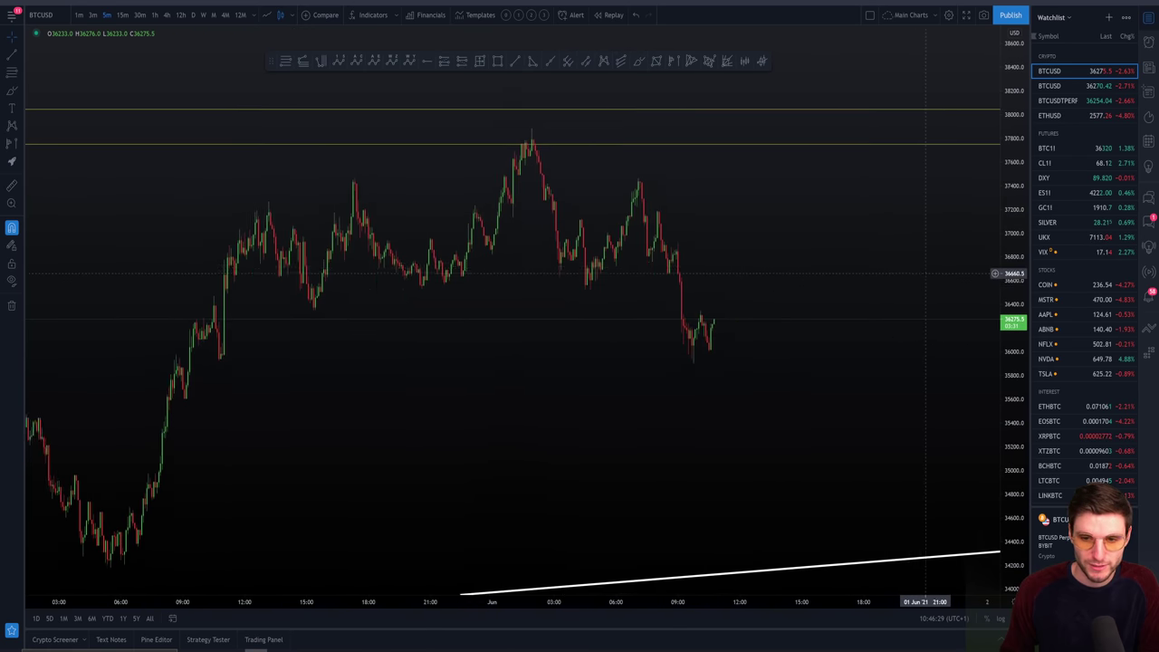
scroll(752, 323, up, 4)
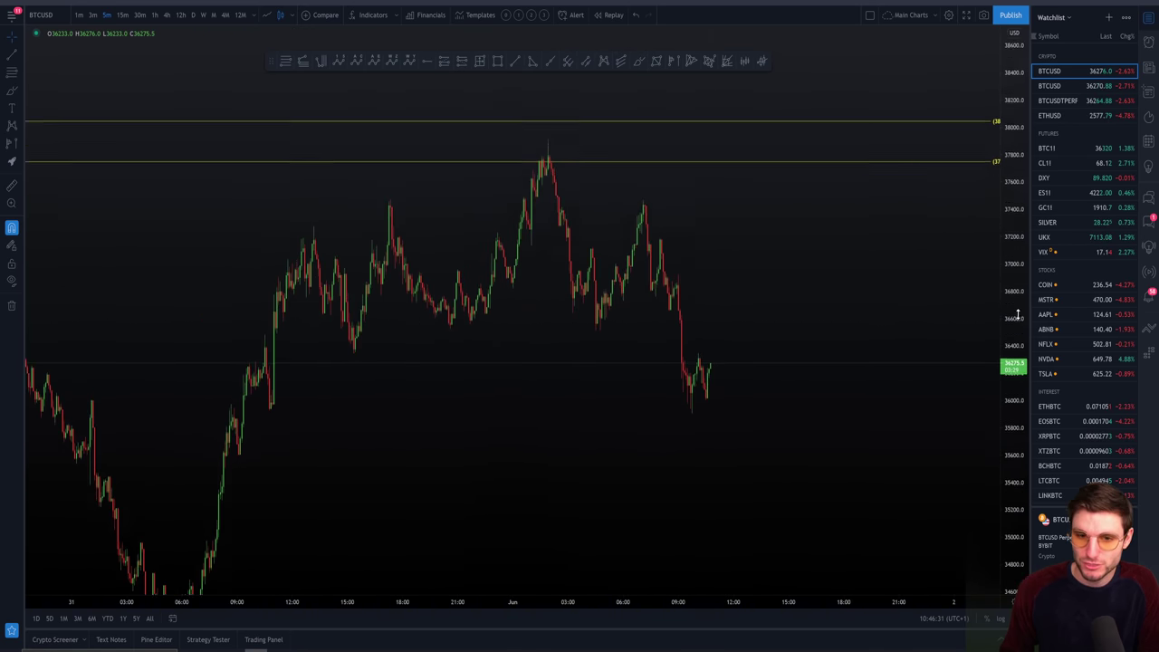
click(11, 307)
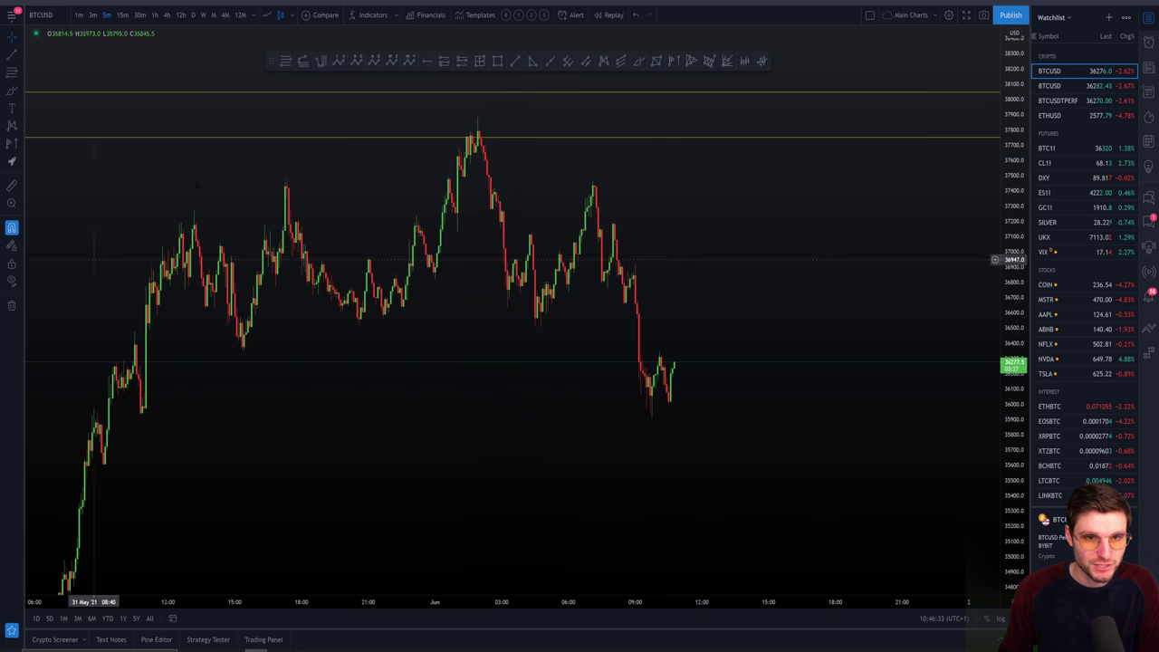
Step: Draw a horizontal parallel channel from about 36,500 up to 37,450 with a dashed midline
click(585, 60)
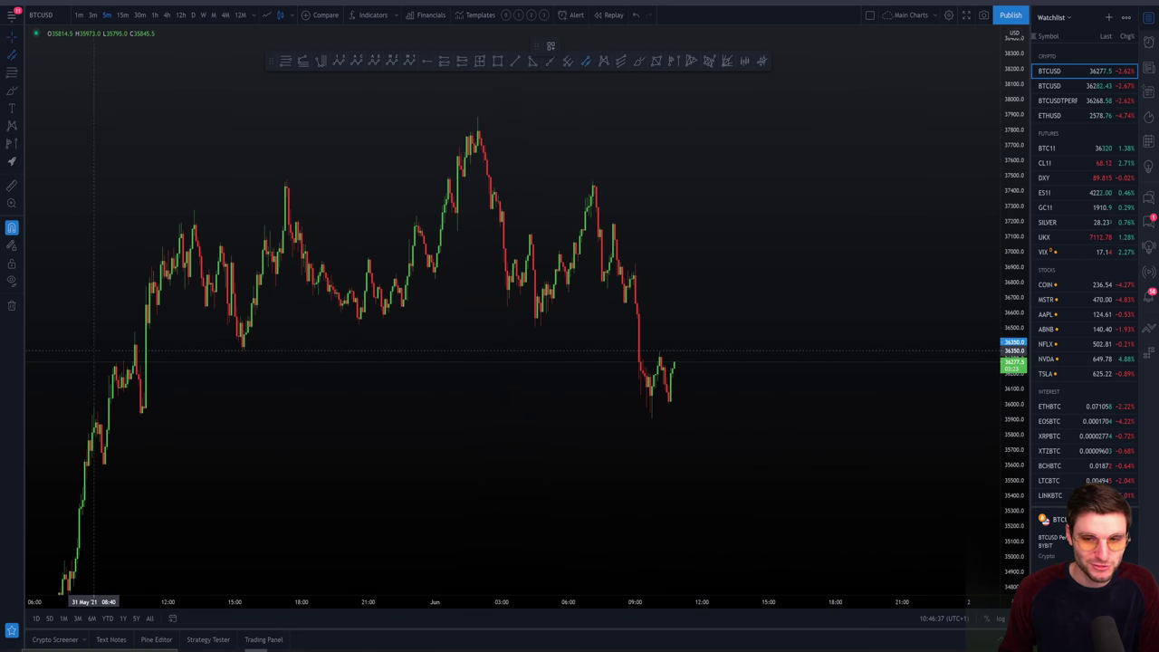
click(93, 350)
click(888, 350)
click(887, 182)
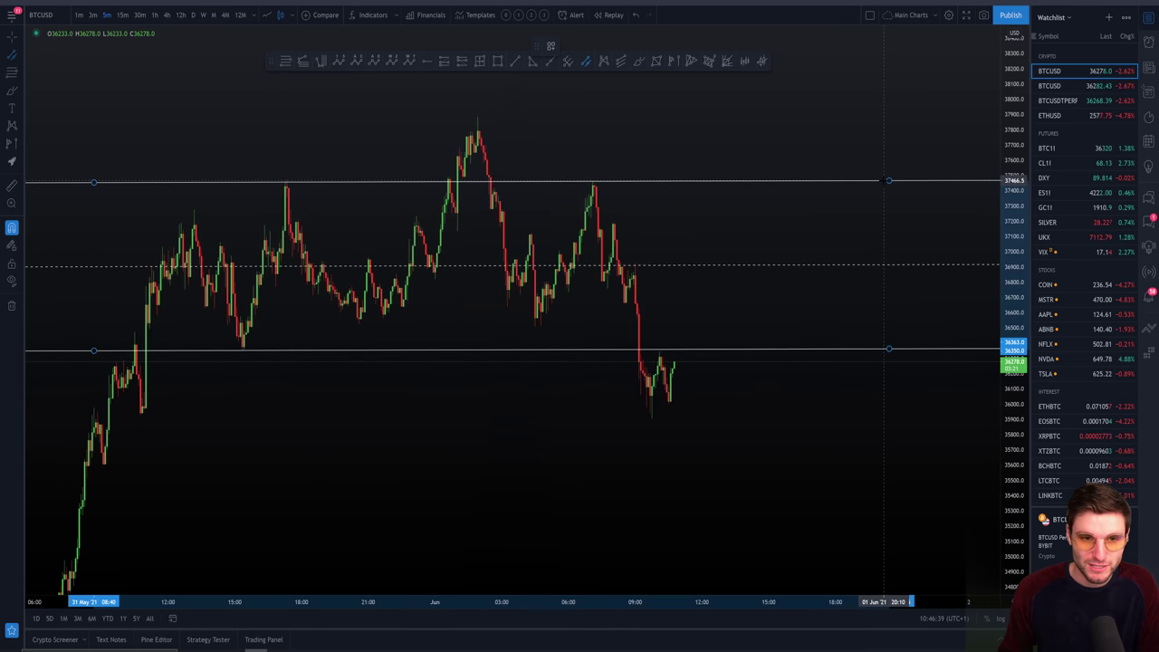
drag(492, 350, 516, 323)
click(474, 402)
drag(474, 401, 449, 404)
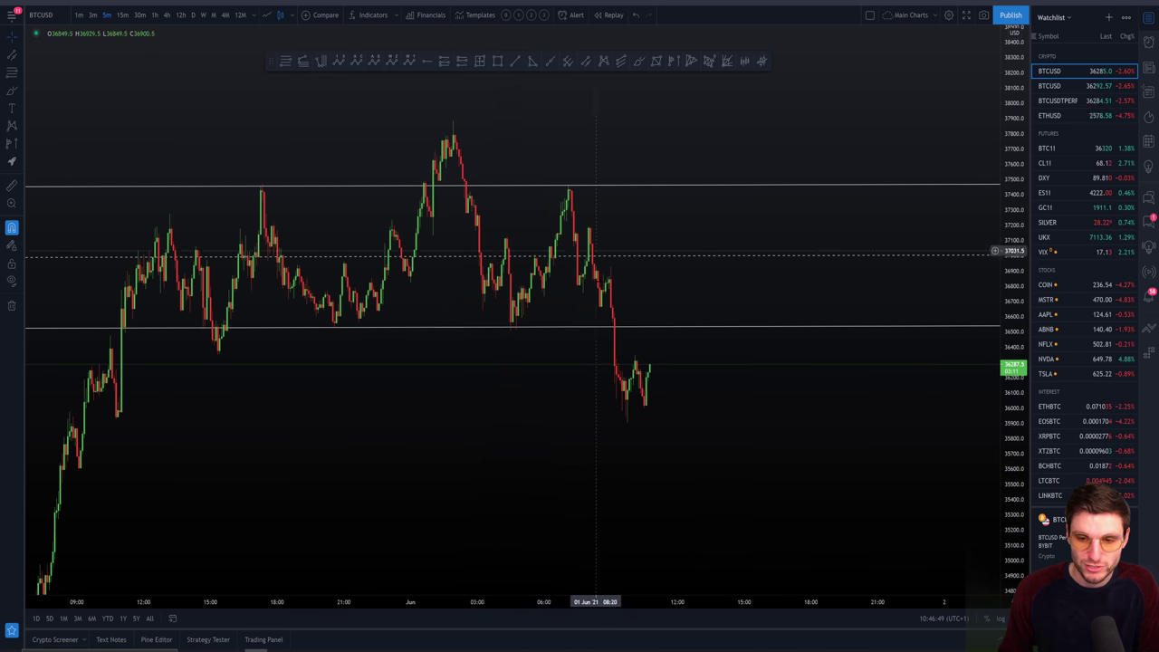
Step: Stretch the price scale and brush a projected move rising from the latest candles
scroll(680, 603, up, 1)
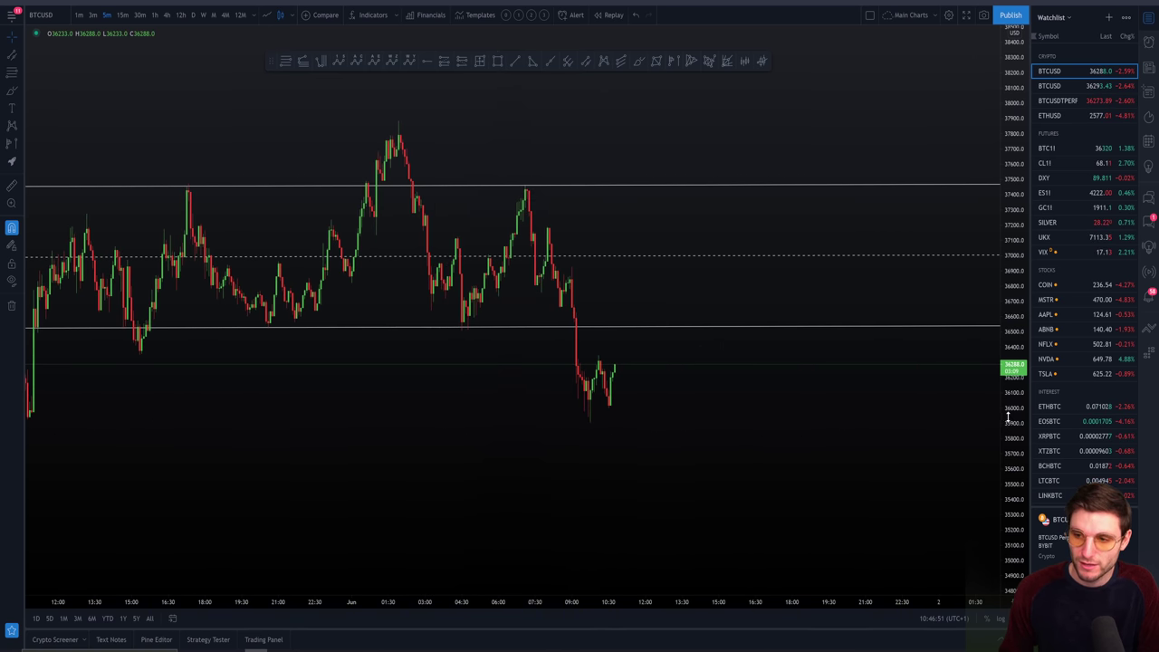
mouse_move(1008, 417)
mouse_down()
mouse_move(1008, 380)
mouse_move(1006, 398)
mouse_up()
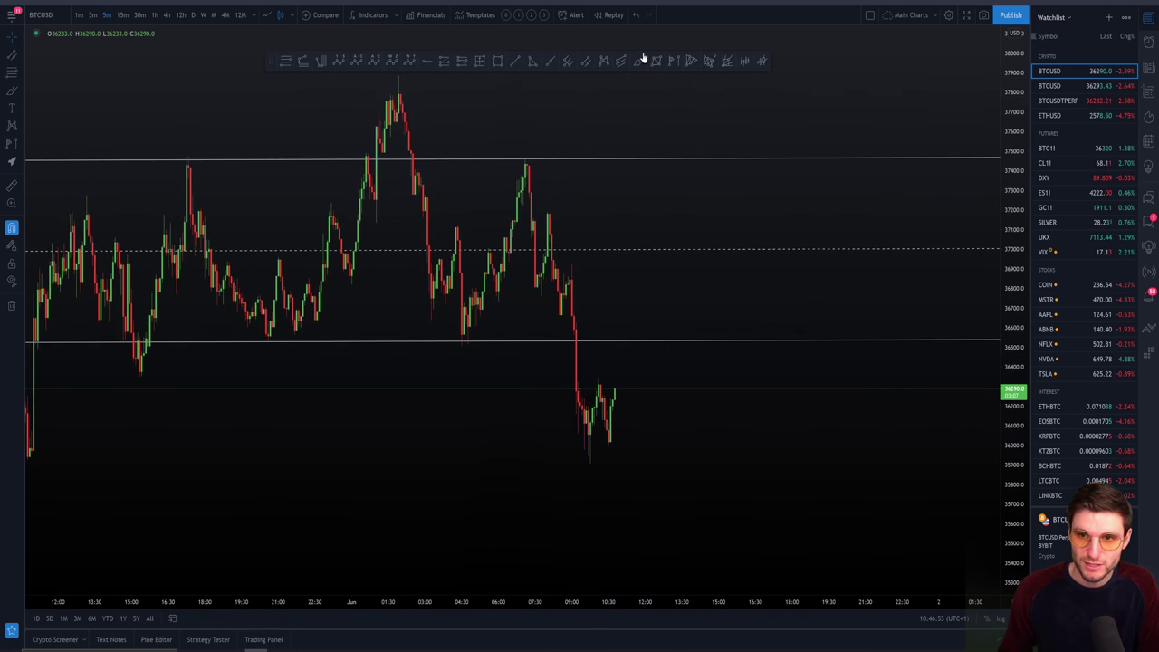
click(640, 60)
mouse_move(614, 397)
mouse_down()
mouse_move(639, 324)
mouse_move(678, 319)
mouse_move(716, 169)
mouse_move(737, 161)
mouse_up()
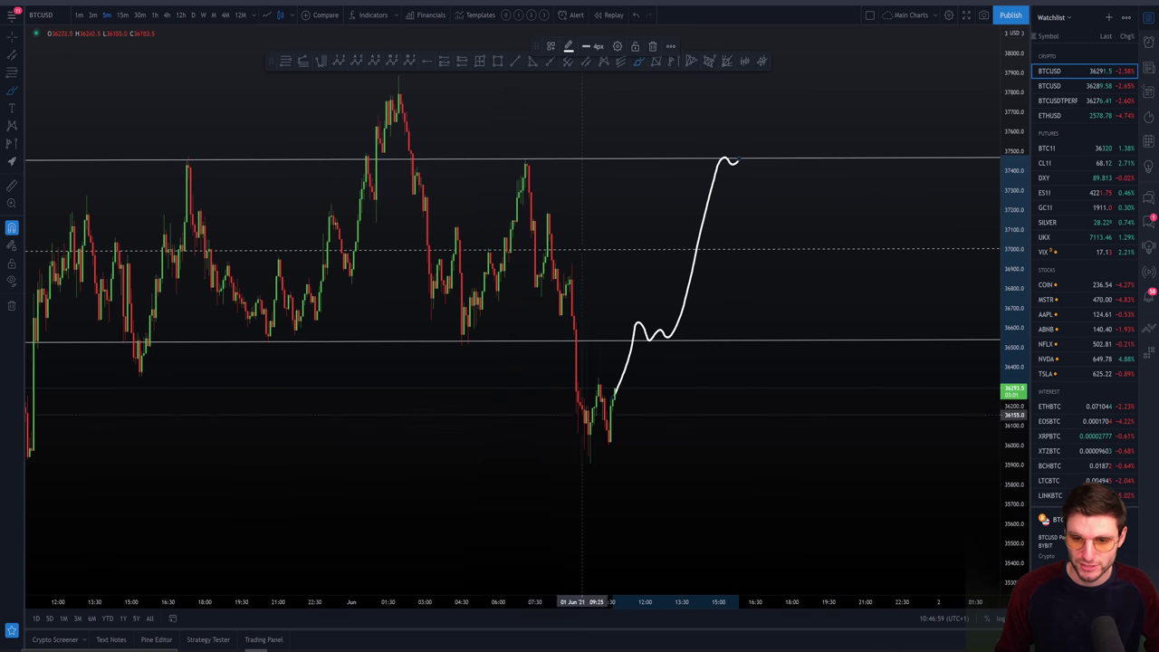
Step: Delete and redraw the projected path twice, aiming toward the range's upper line
key(Delete)
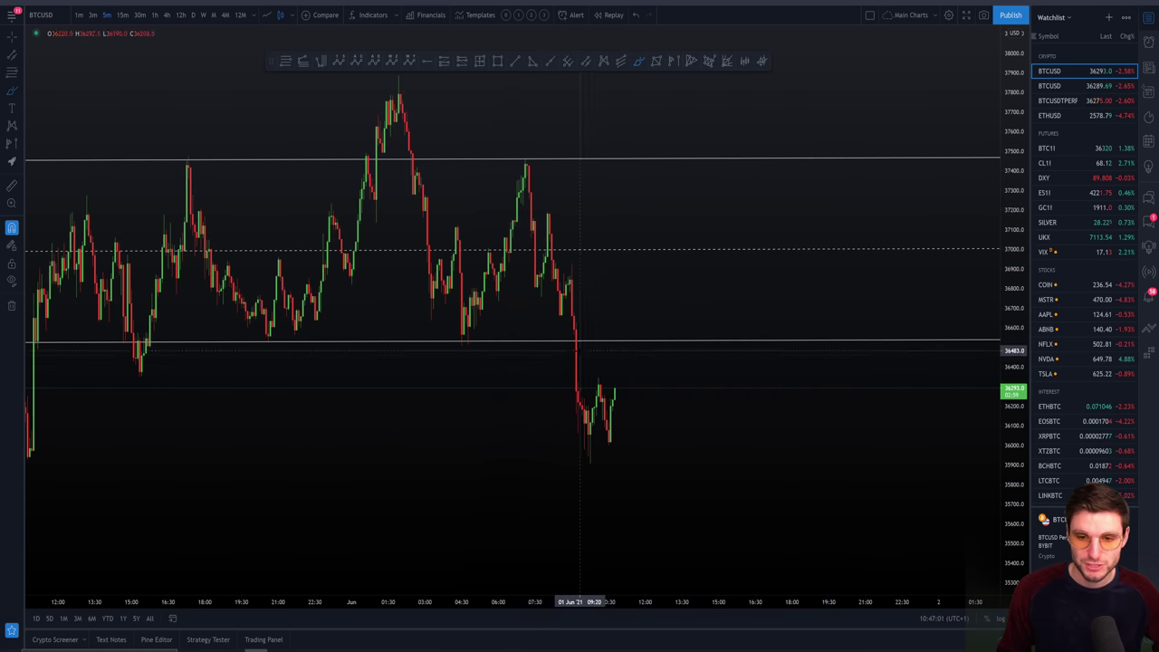
mouse_move(616, 387)
mouse_down()
mouse_move(637, 319)
mouse_move(645, 340)
mouse_move(667, 326)
mouse_move(725, 193)
mouse_up()
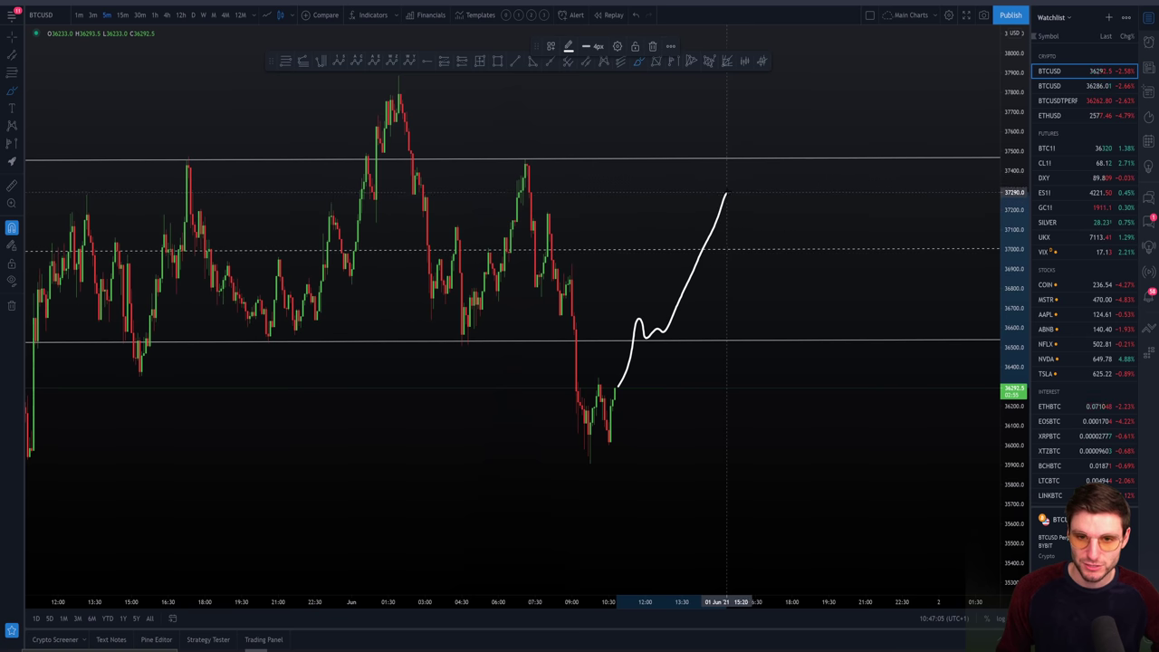
key(Delete)
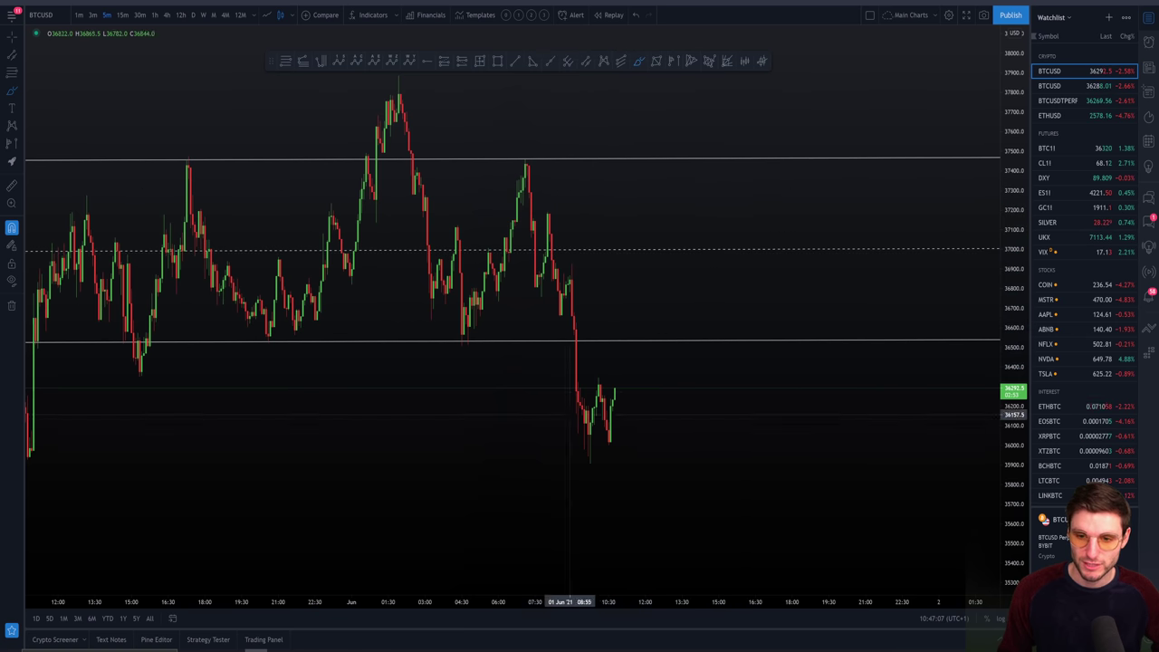
drag(614, 389, 719, 155)
key(Delete)
Step: Redraw the projection as a loop up to the range top, settling it with Ctrl+Z and Ctrl+Y
mouse_move(342, 165)
mouse_down()
mouse_move(362, 113)
mouse_move(401, 86)
mouse_move(460, 340)
mouse_move(521, 159)
mouse_move(610, 442)
mouse_move(640, 339)
mouse_move(704, 513)
mouse_up()
key(ctrl+z)
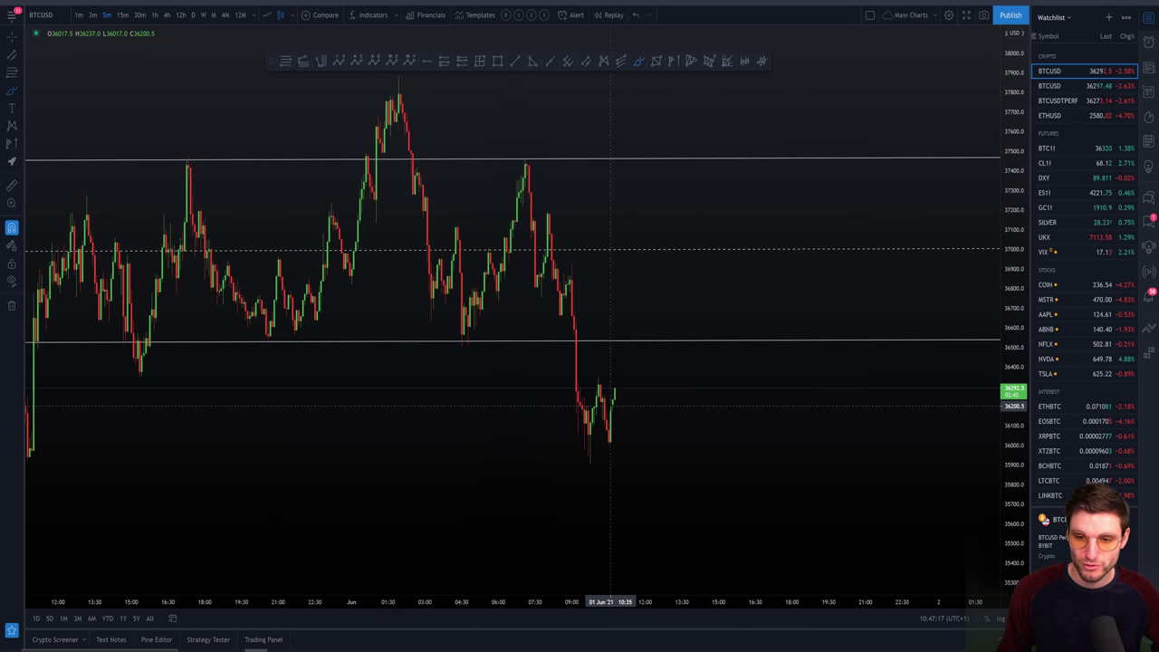
mouse_move(610, 439)
mouse_down()
mouse_move(642, 331)
mouse_move(656, 340)
mouse_move(726, 160)
mouse_up()
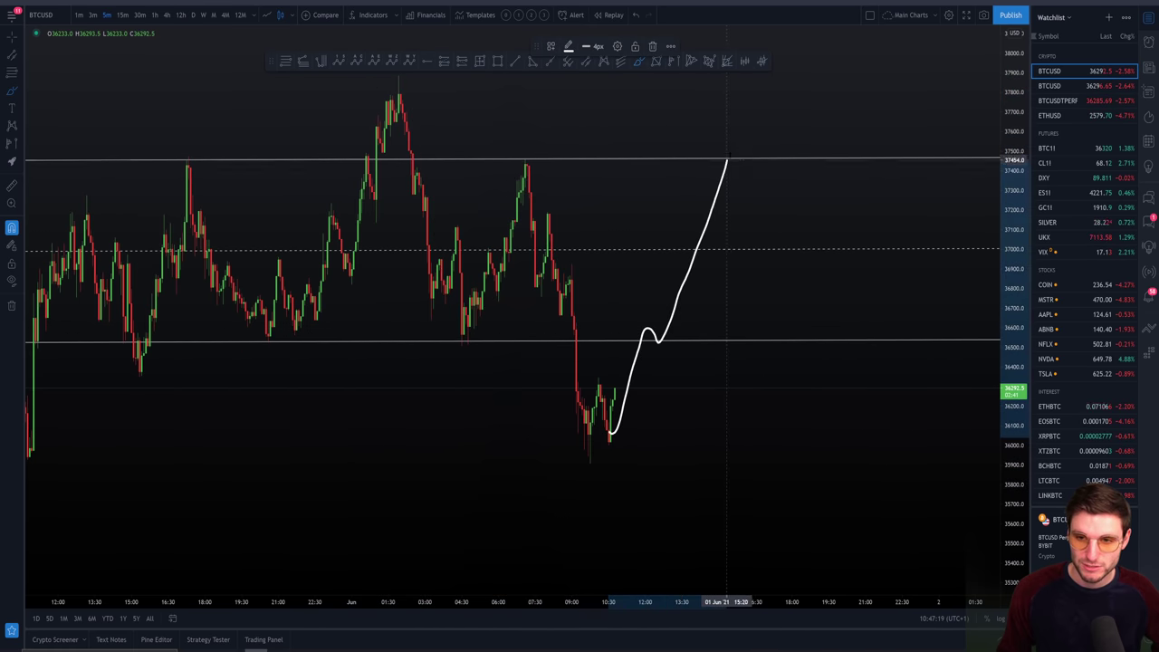
key(ctrl+z)
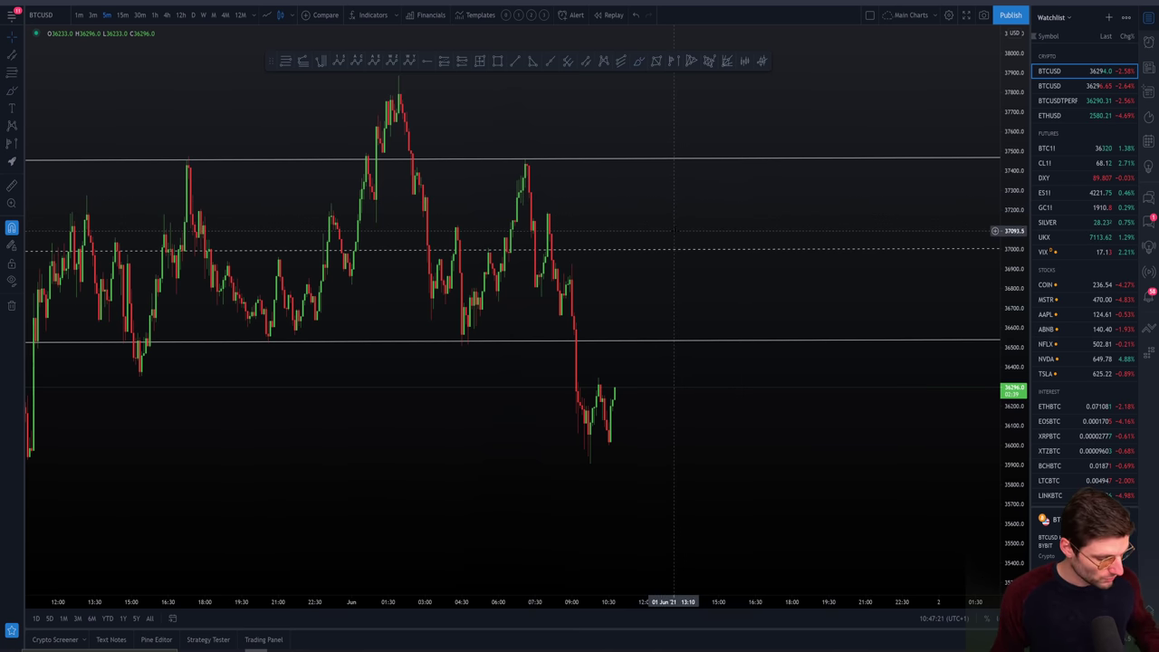
key(ctrl+y)
key(ctrl+z)
mouse_move(613, 399)
mouse_down()
mouse_move(719, 155)
mouse_move(728, 189)
mouse_move(741, 160)
mouse_up()
key(ctrl+z)
key(ctrl+z)
Step: Show BTCUSD on 1-hour candles framing the white triangle and 38k yellow levels, then switch to Discord
scroll(713, 254, down, 3)
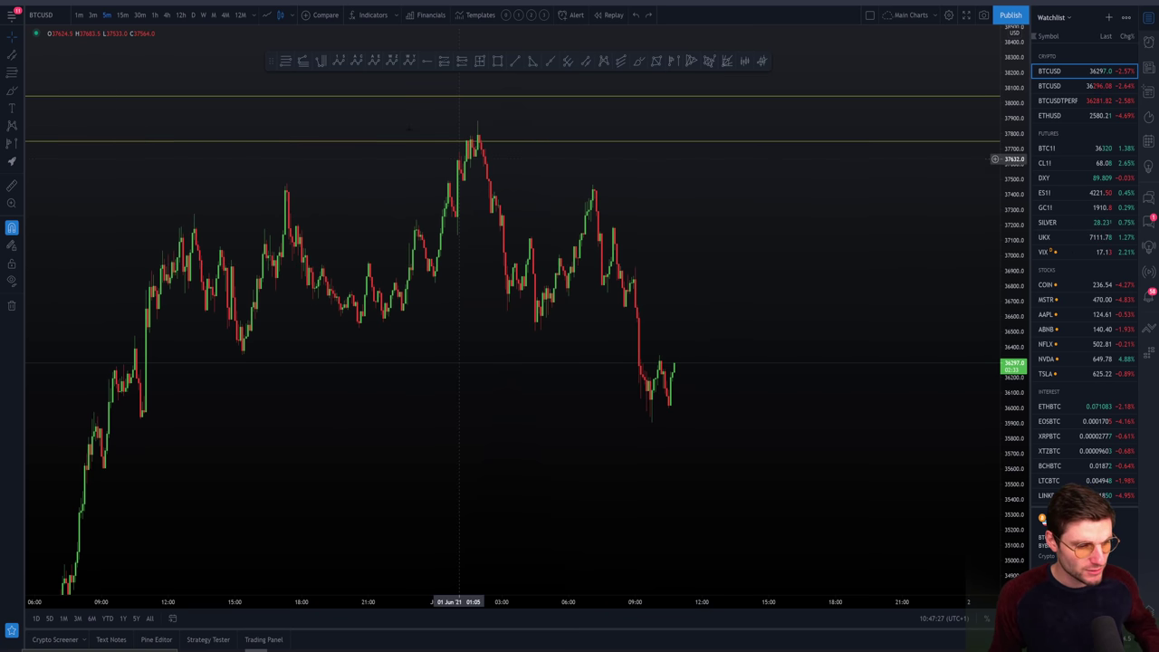
click(140, 16)
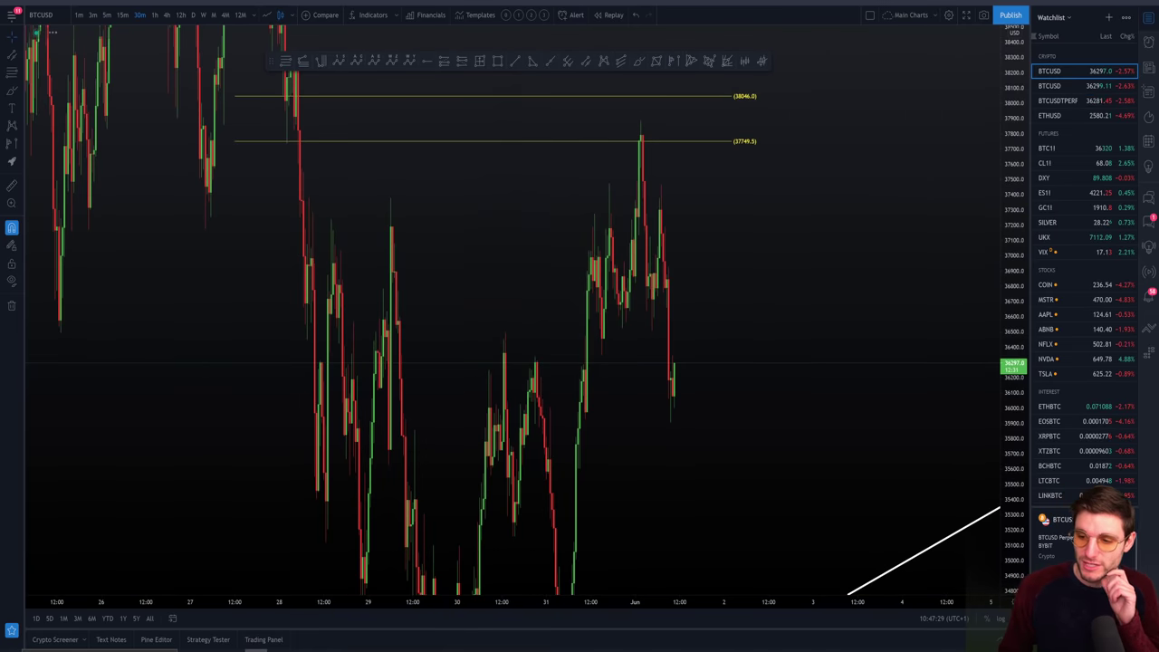
scroll(760, 385, down, 3)
scroll(760, 385, down, 3)
scroll(543, 272, up, 3)
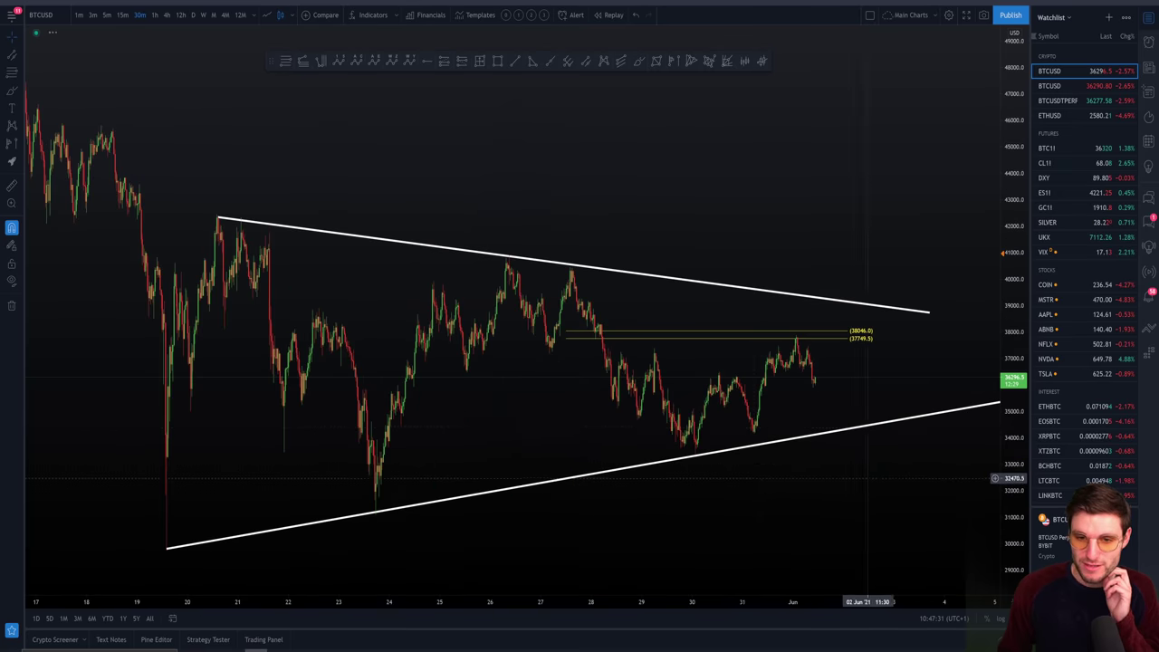
click(154, 15)
scroll(818, 493, up, 3)
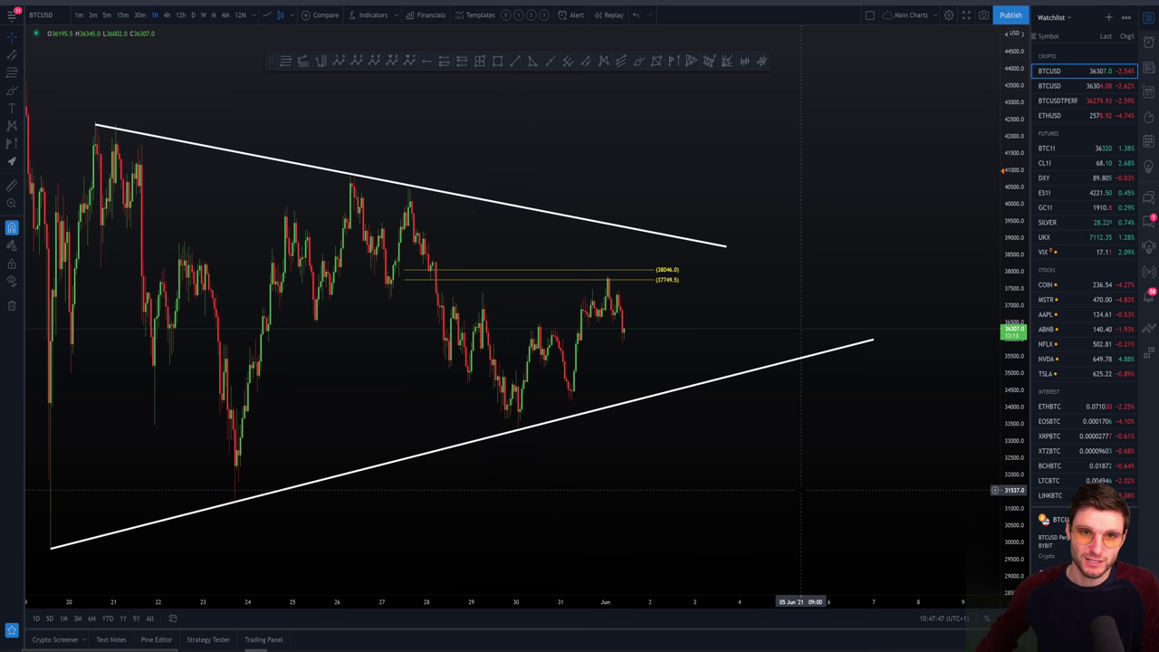
key(alt+Tab)
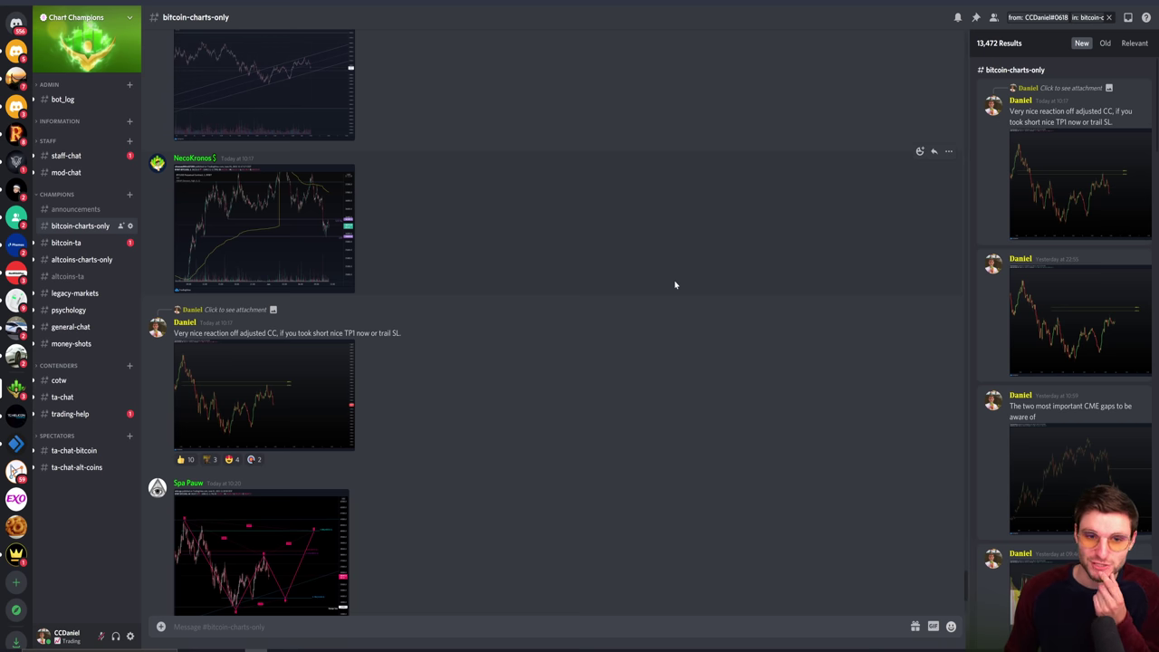
Step: Return briefly to TradingView and nudge the triangle chart slightly right
key(alt+Tab)
scroll(685, 476, right, 2)
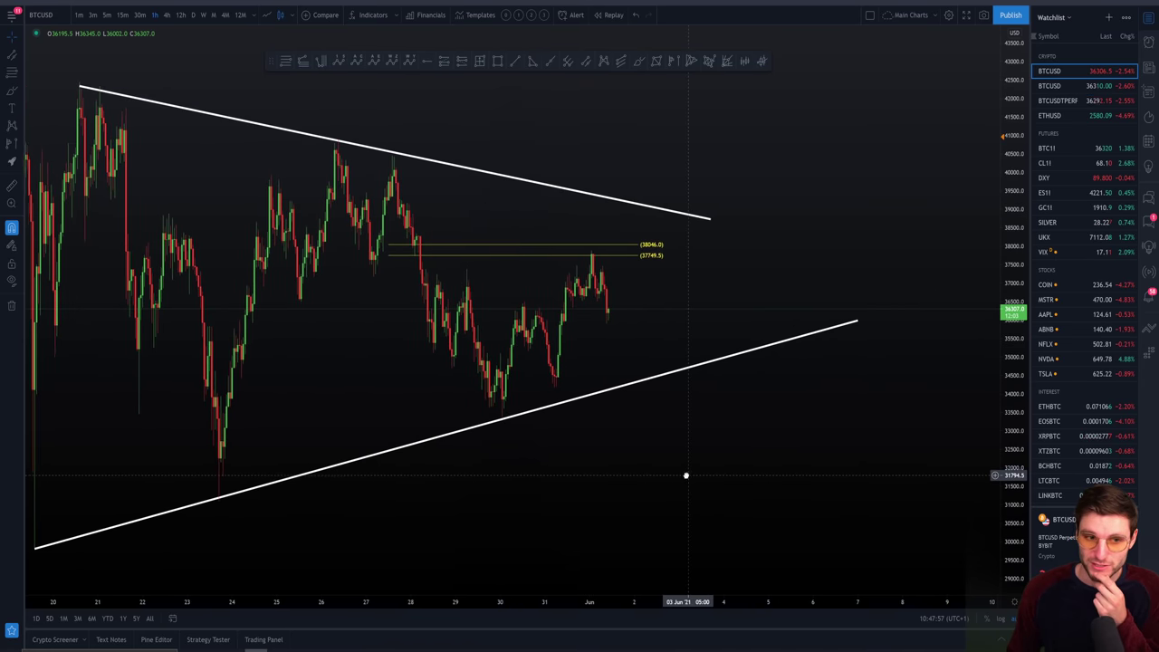
drag(690, 476, 695, 474)
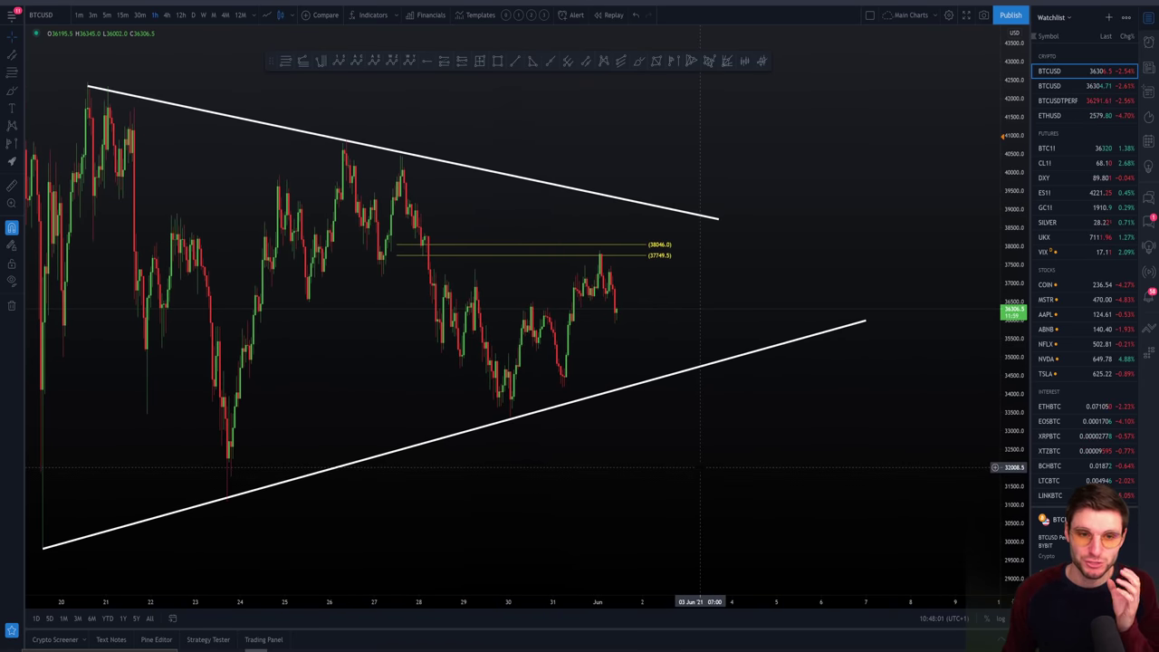
Step: In Discord, enlarge a shared BTC chart image, close it, and go back to TradingView
key(alt+Tab)
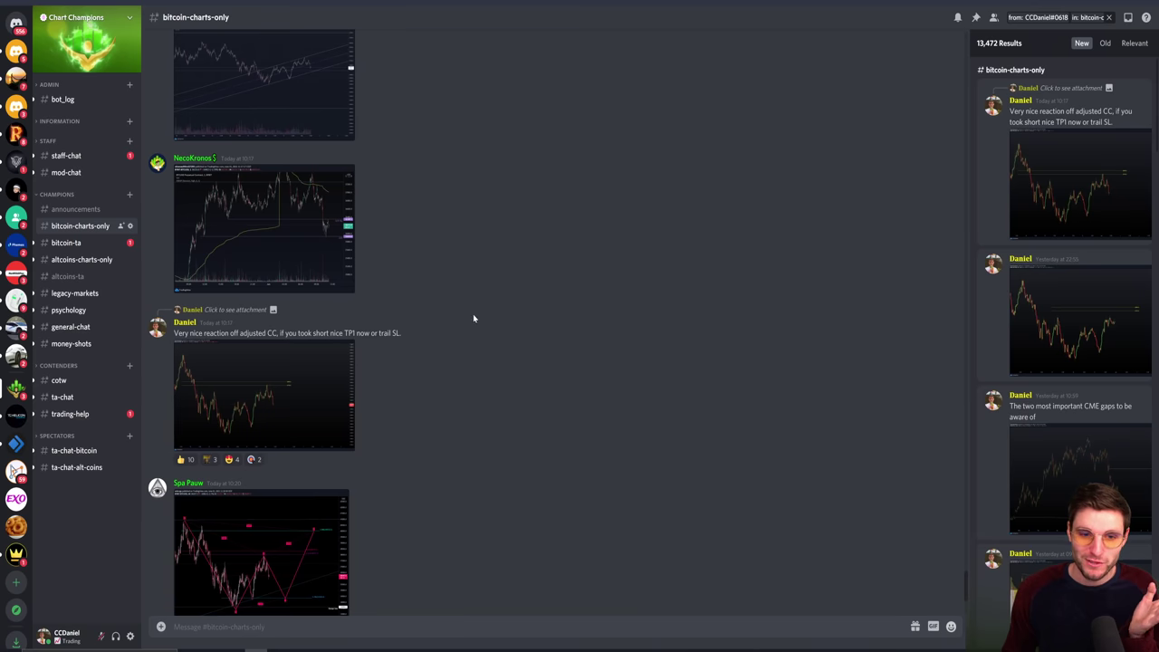
click(1114, 304)
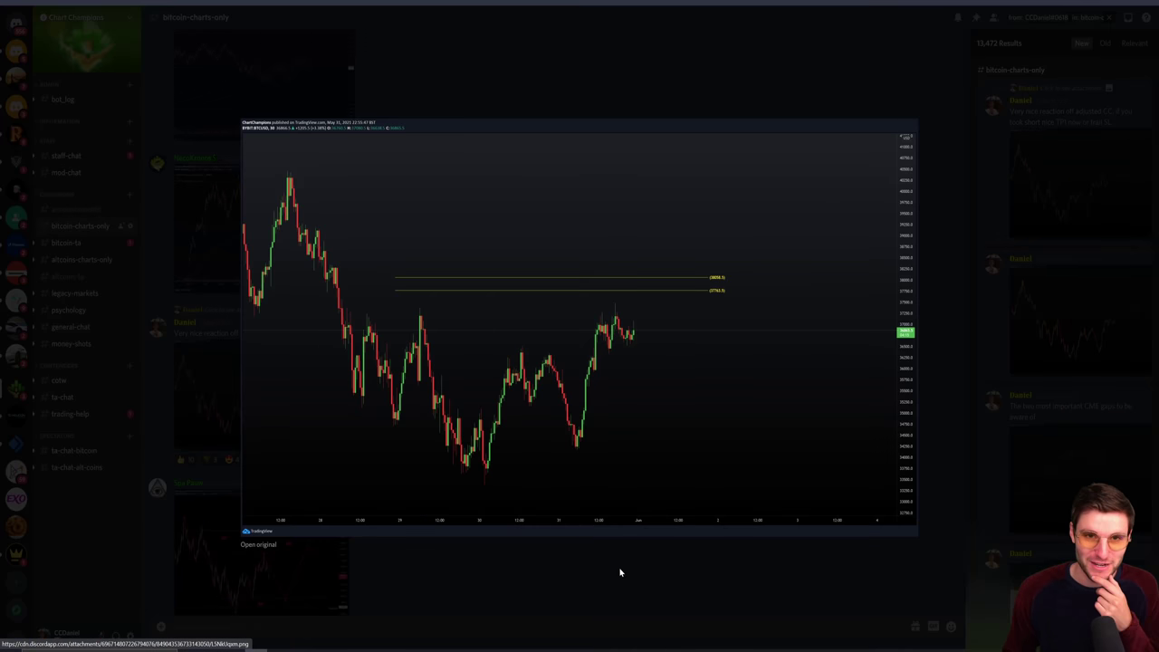
click(583, 99)
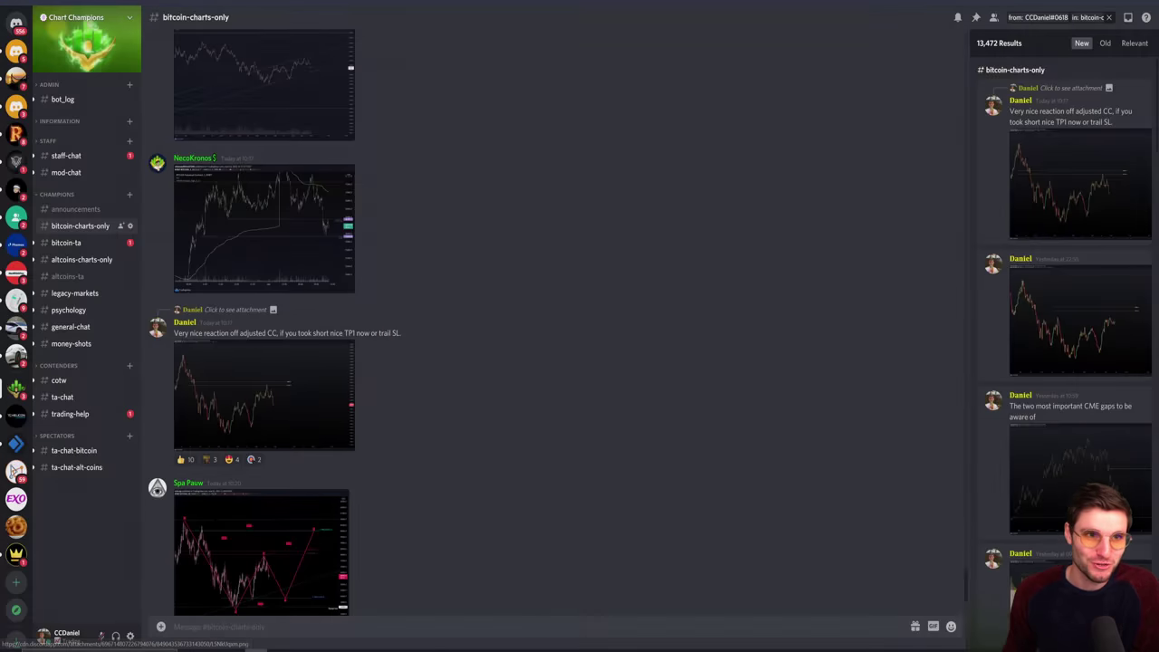
key(alt+Tab)
key(alt+Tab)
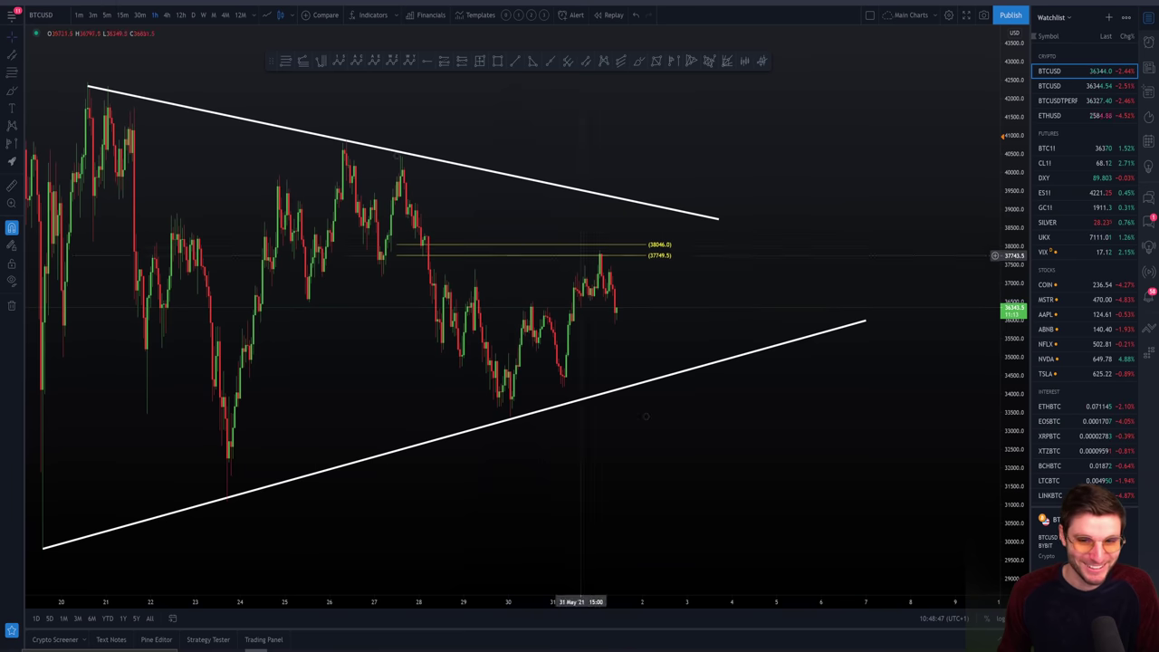
Step: Switch from 1-minute to 30-minute candles and pan to frame the whole triangle and both yellow levels
click(79, 14)
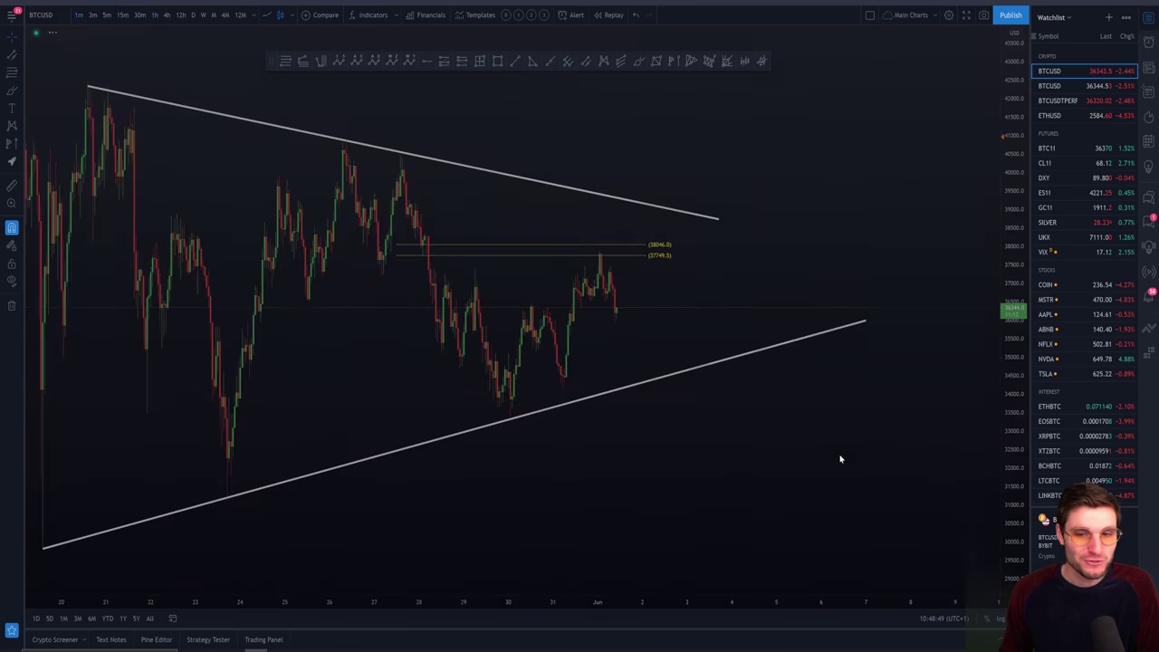
scroll(649, 453, up, 3)
scroll(813, 447, down, 2)
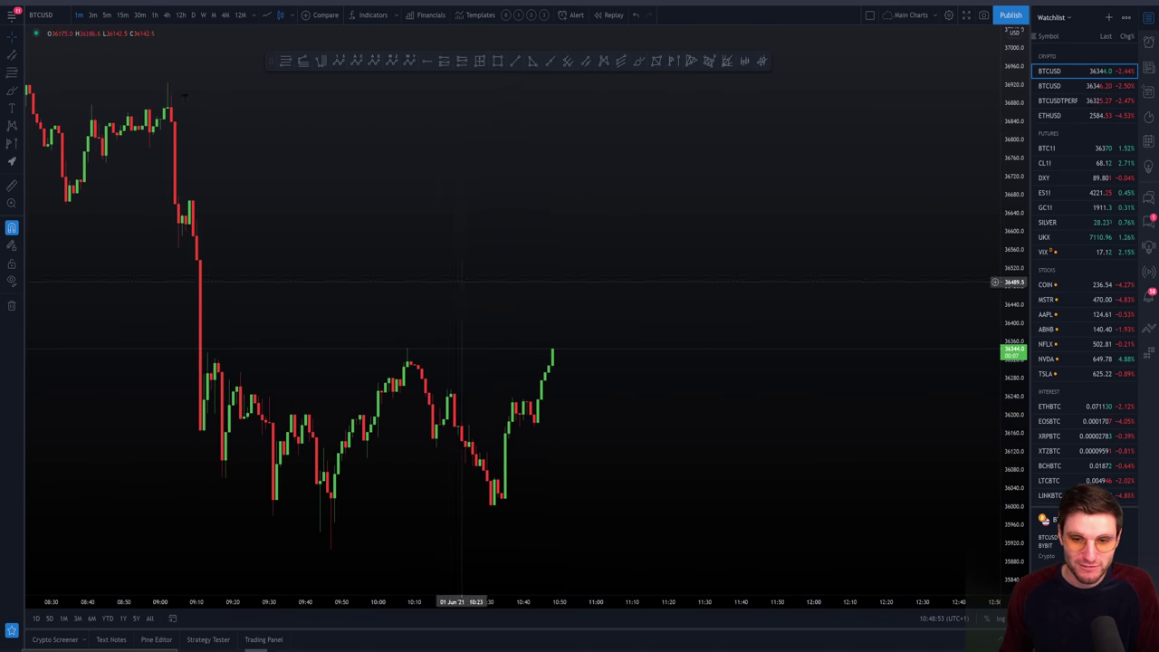
click(139, 16)
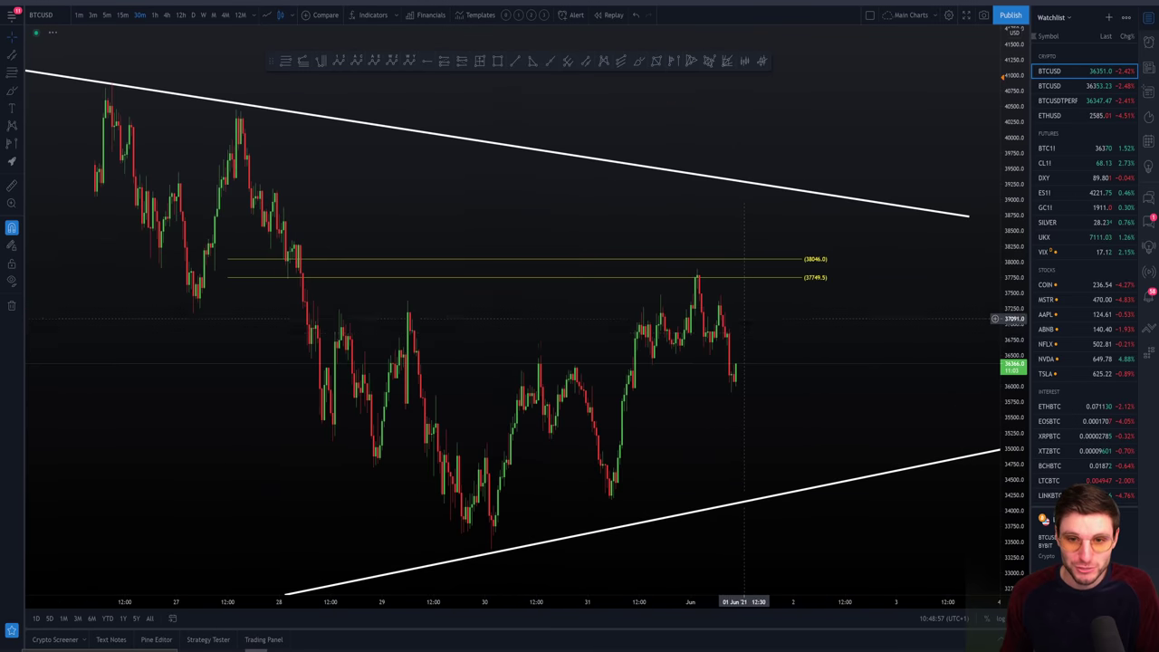
scroll(759, 344, down, 3)
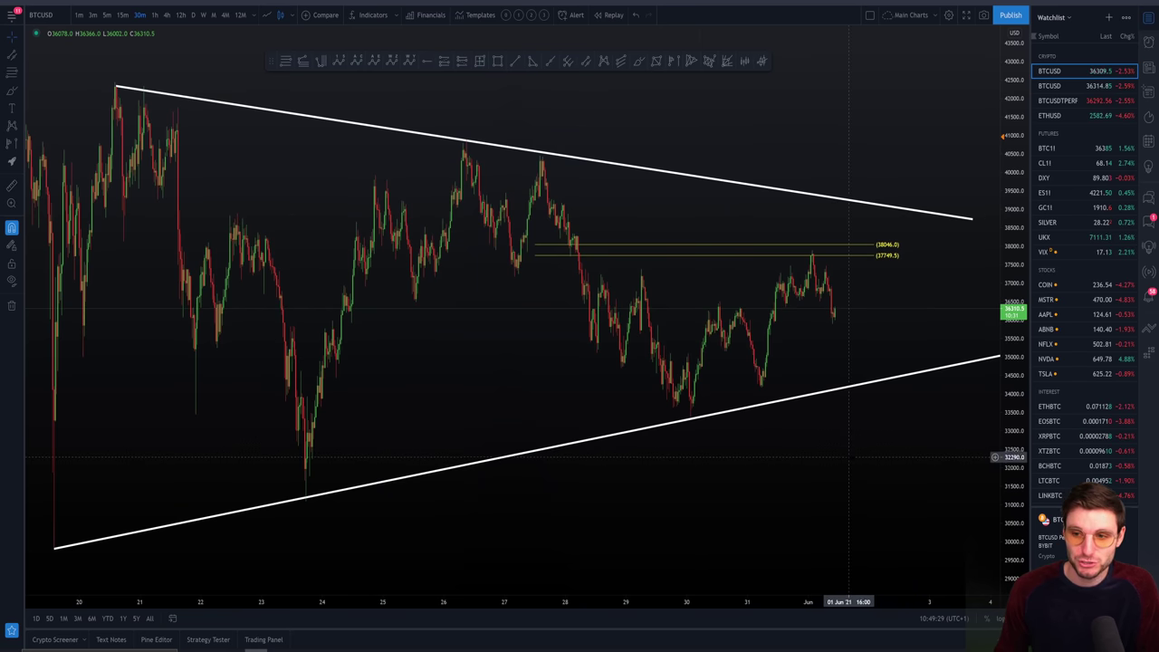
drag(844, 465, 769, 456)
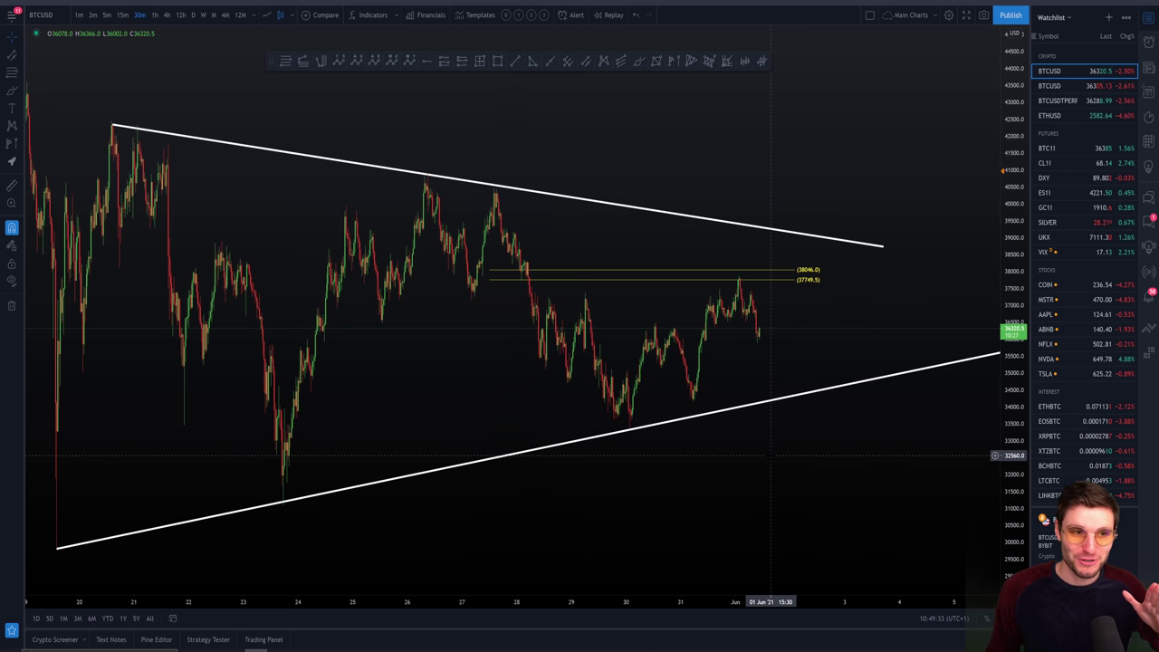
drag(769, 456, 761, 455)
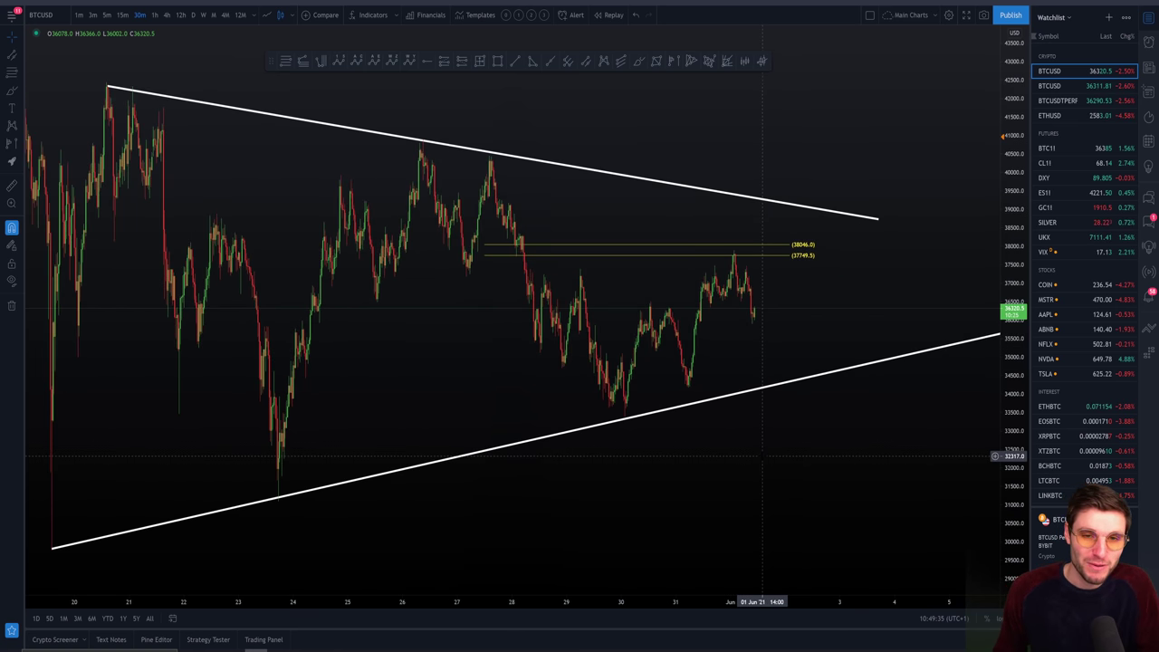